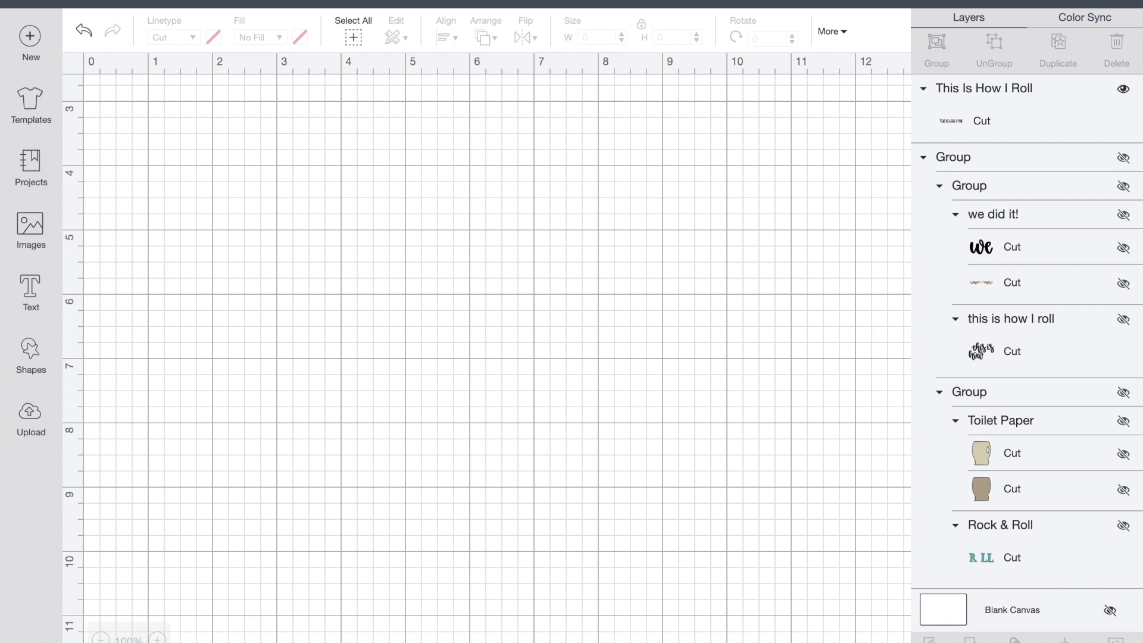
# Step: Search the image library for THIS IS HOW
pyautogui.click(31, 228)
pyautogui.click(411, 99)
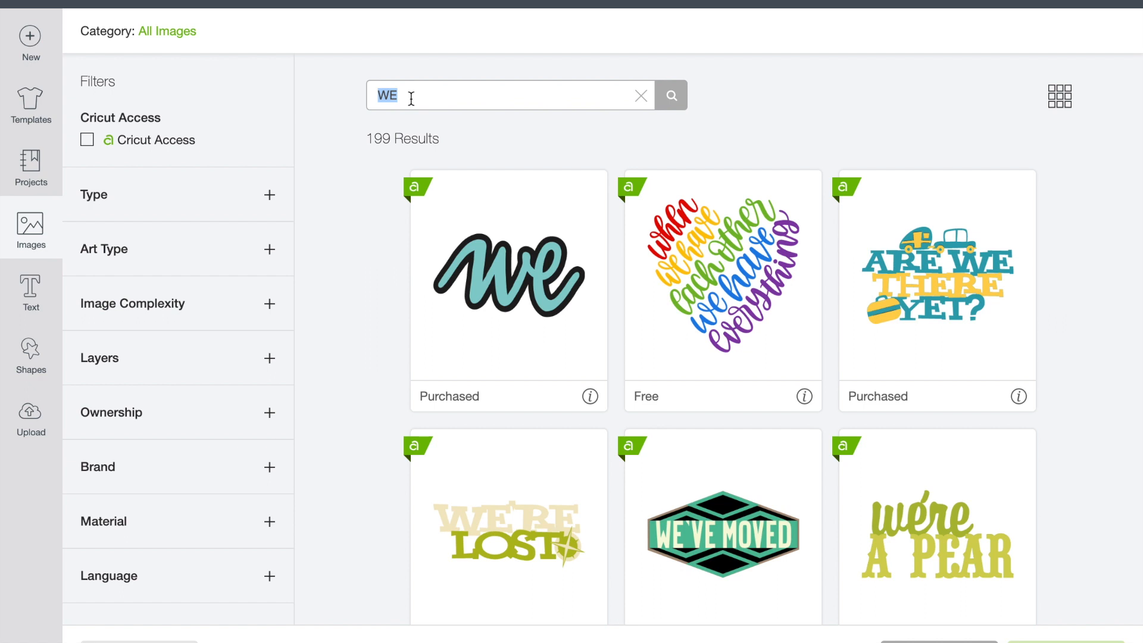
pyautogui.write('THIS IS HO')
pyautogui.press('Return')
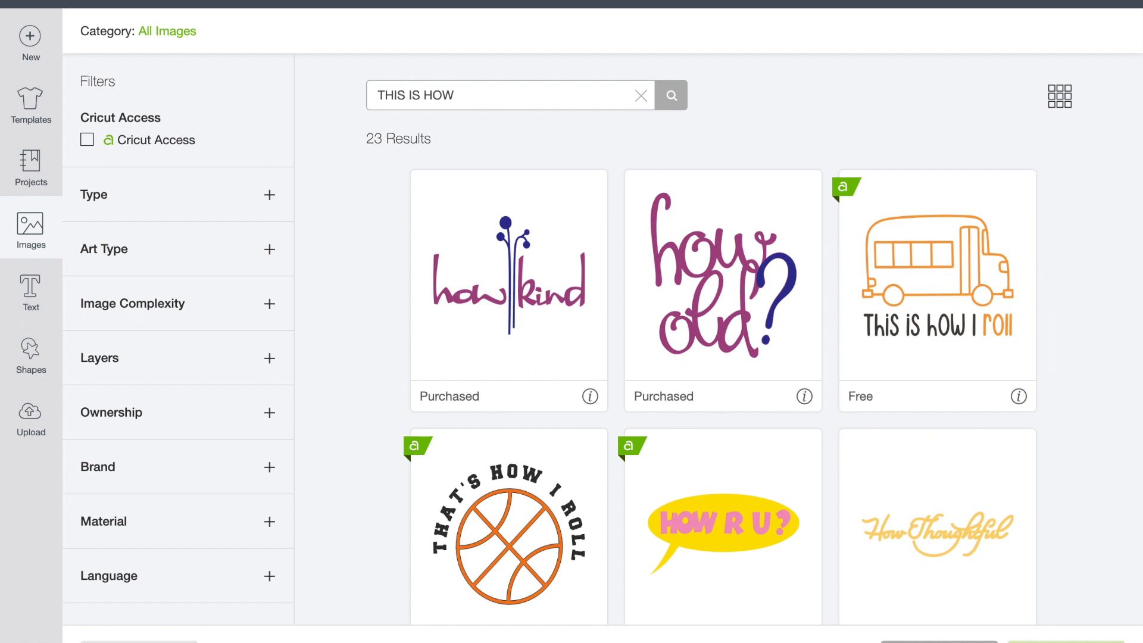
# Step: Insert the dreidel, camper and plain one-line "This is how I roll" images from the results onto the canvas
pyautogui.scroll(-3, 672, 320)
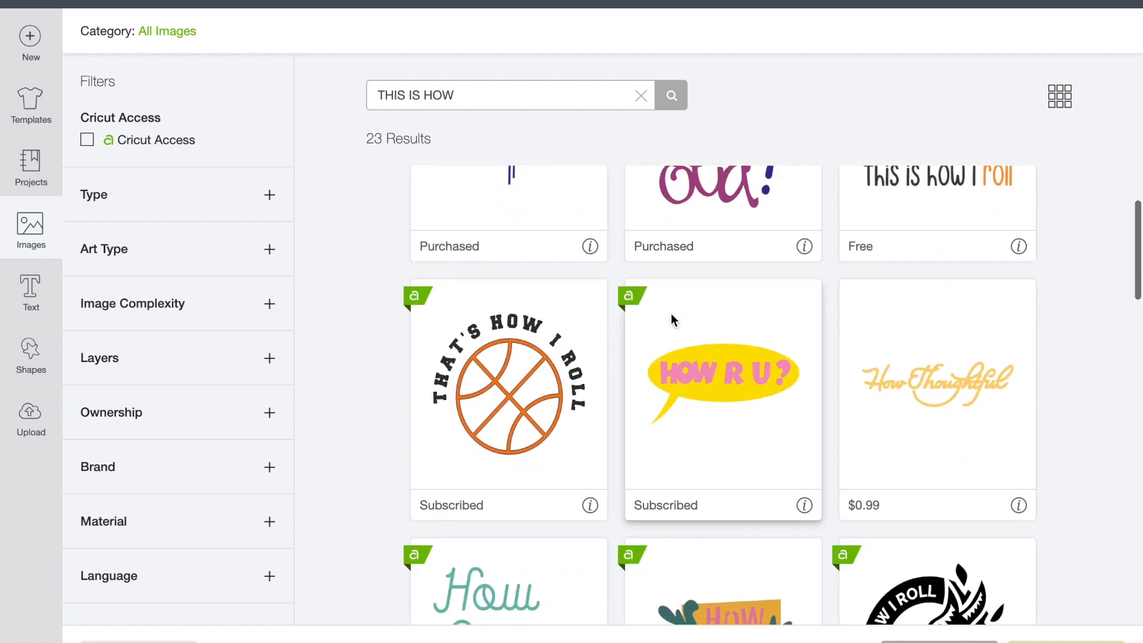
pyautogui.scroll(-1, 672, 321)
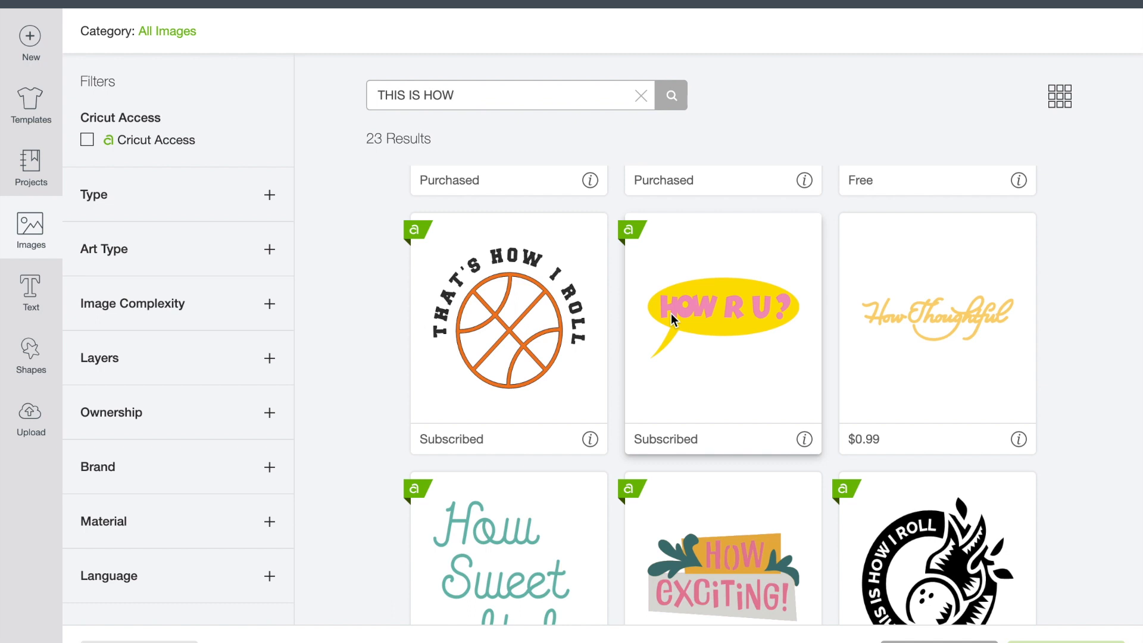
pyautogui.scroll(-6, 671, 313)
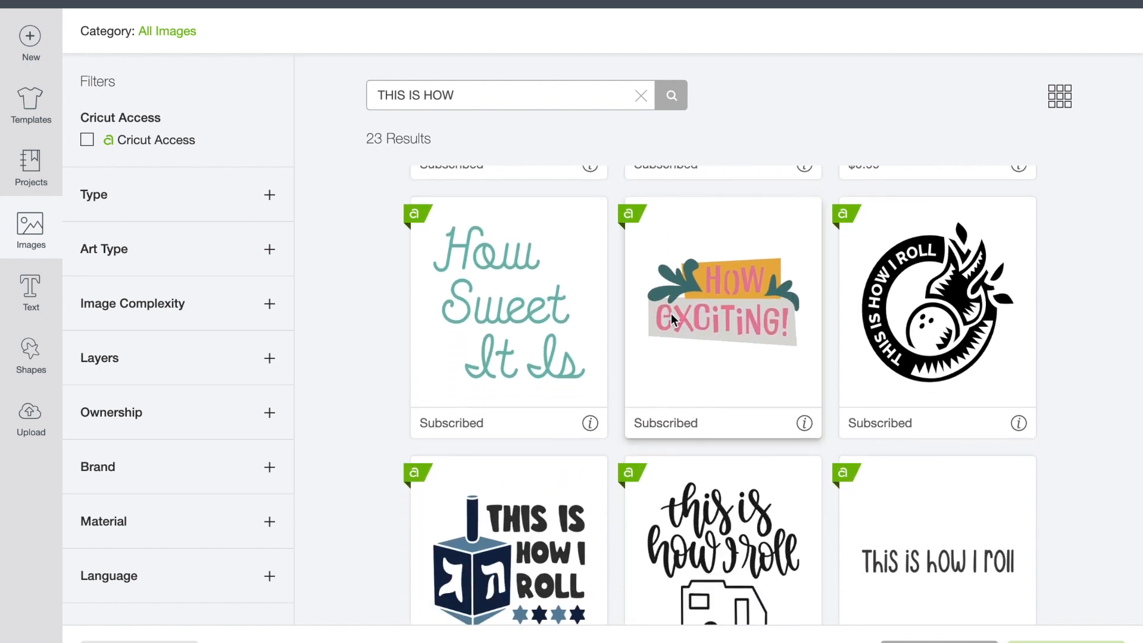
pyautogui.scroll(-1, 670, 313)
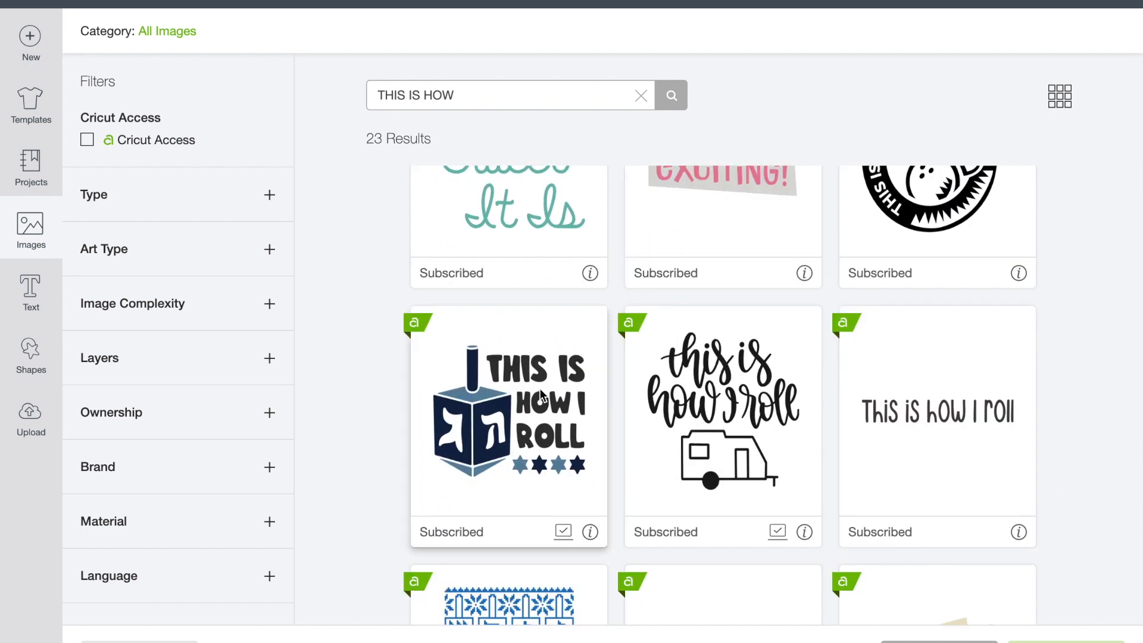
pyautogui.click(505, 410)
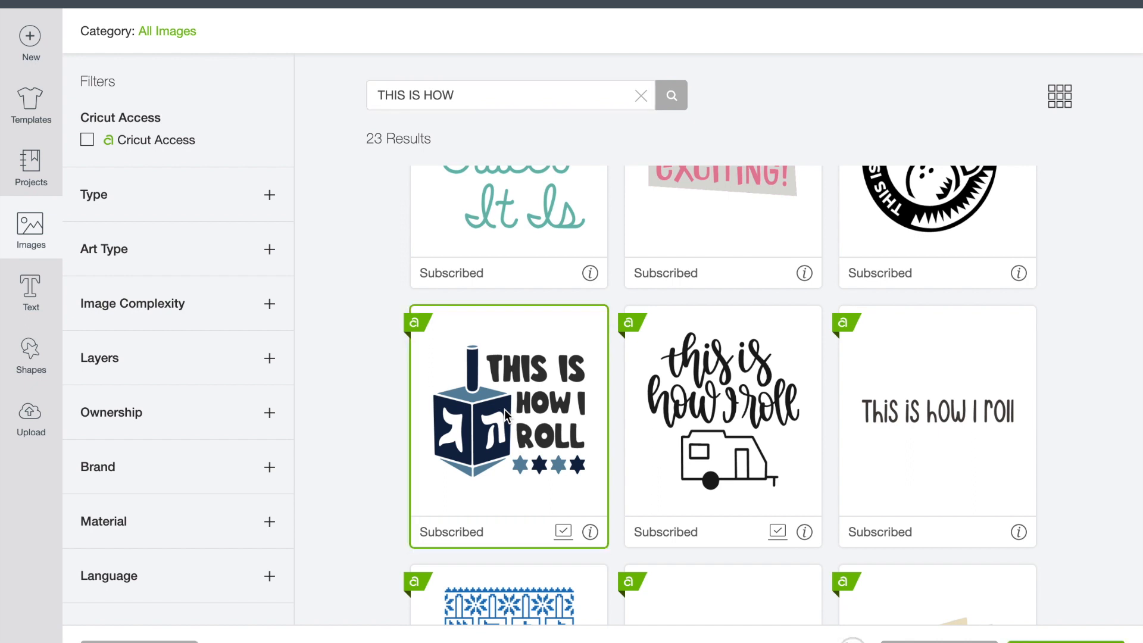
pyautogui.click(727, 388)
pyautogui.click(936, 416)
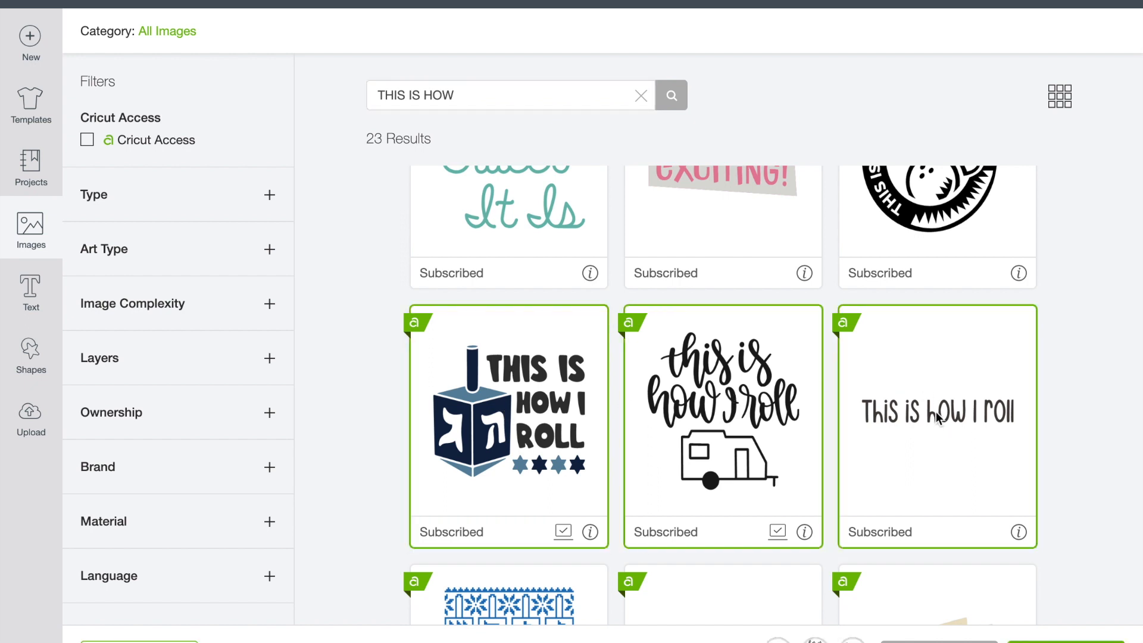
pyautogui.click(1066, 642)
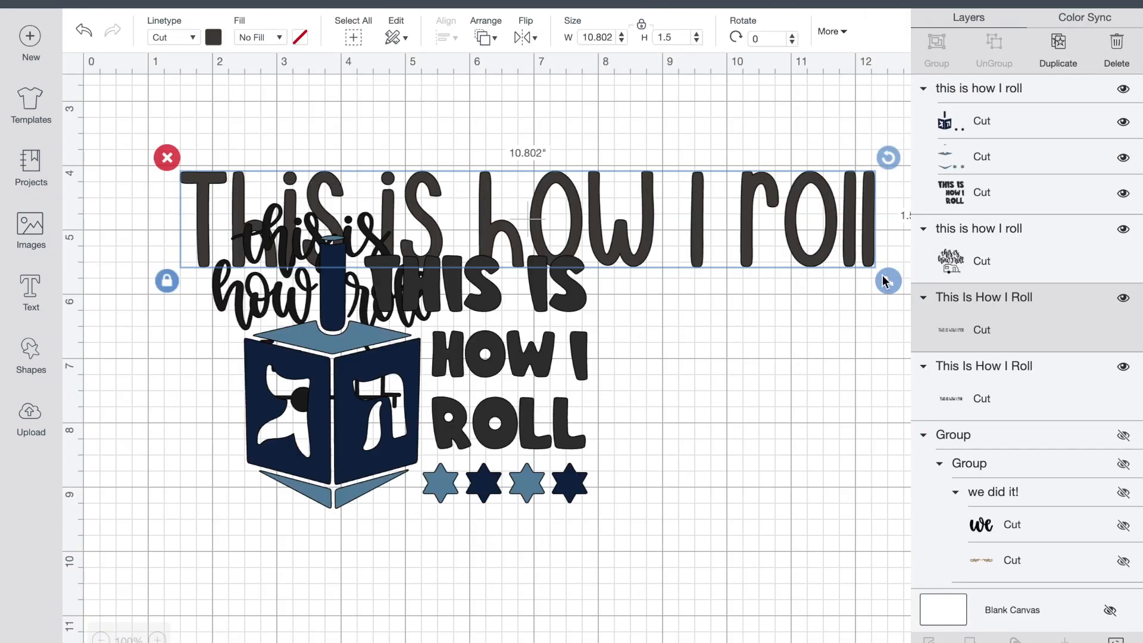
# Step: Shrink the one-line "This is how I roll" text to about 4.47 in wide, and scale down the dreidel design and place it below the camper
pyautogui.moveTo(889, 281); pyautogui.dragTo(481, 224)
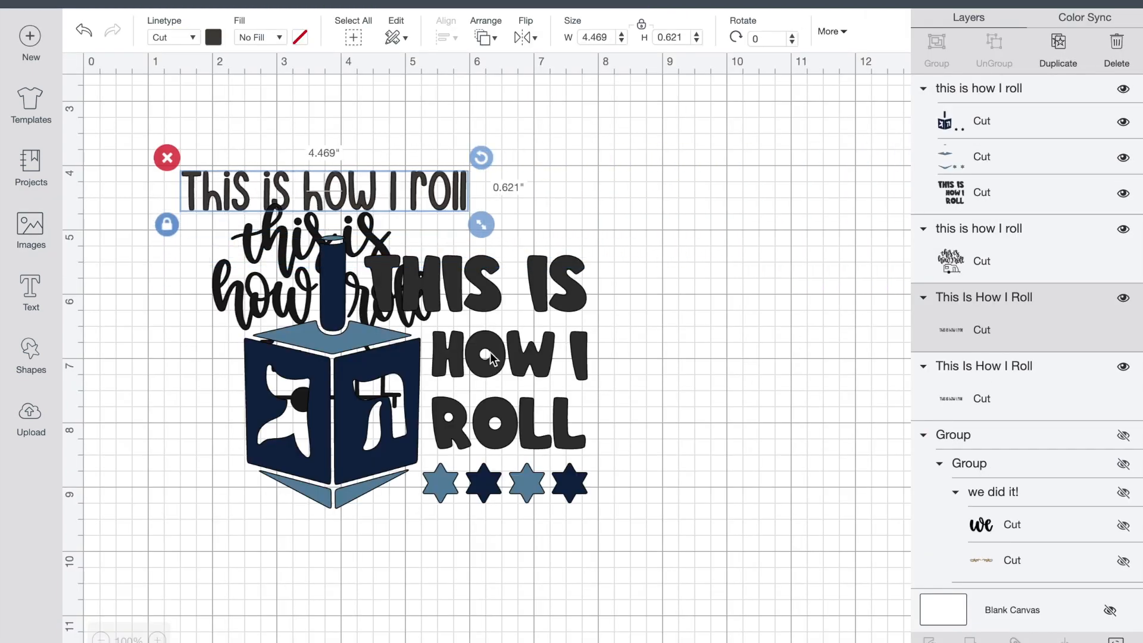
pyautogui.click(492, 356)
pyautogui.moveTo(597, 521); pyautogui.dragTo(450, 400)
pyautogui.moveTo(399, 310); pyautogui.dragTo(363, 527)
pyautogui.click(353, 337)
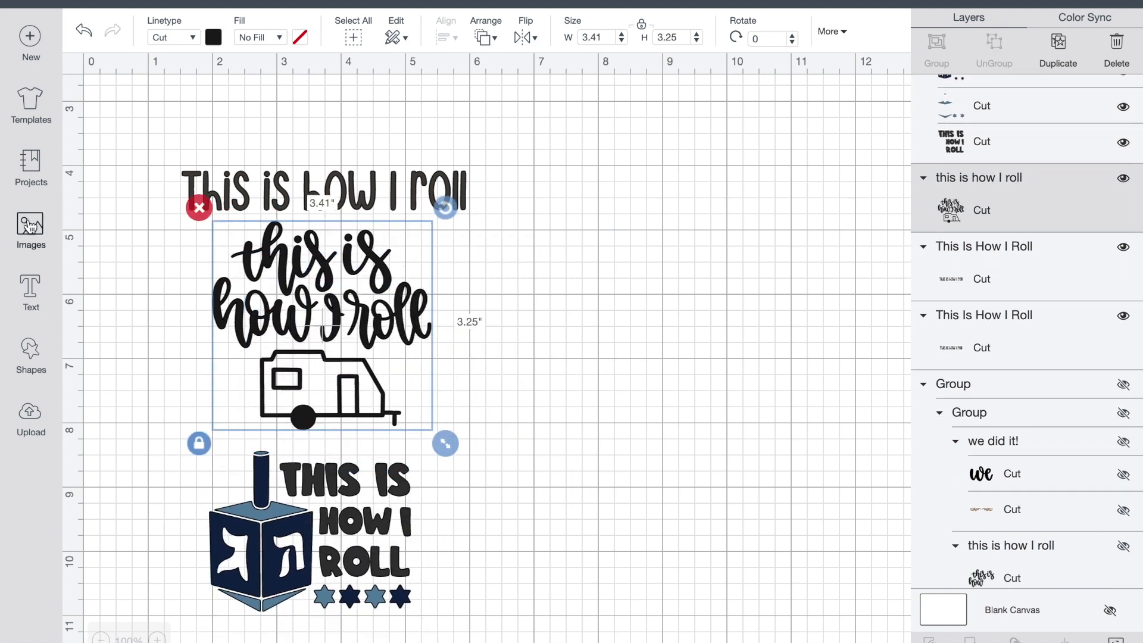
# Step: Search the image library for WE
pyautogui.click(30, 226)
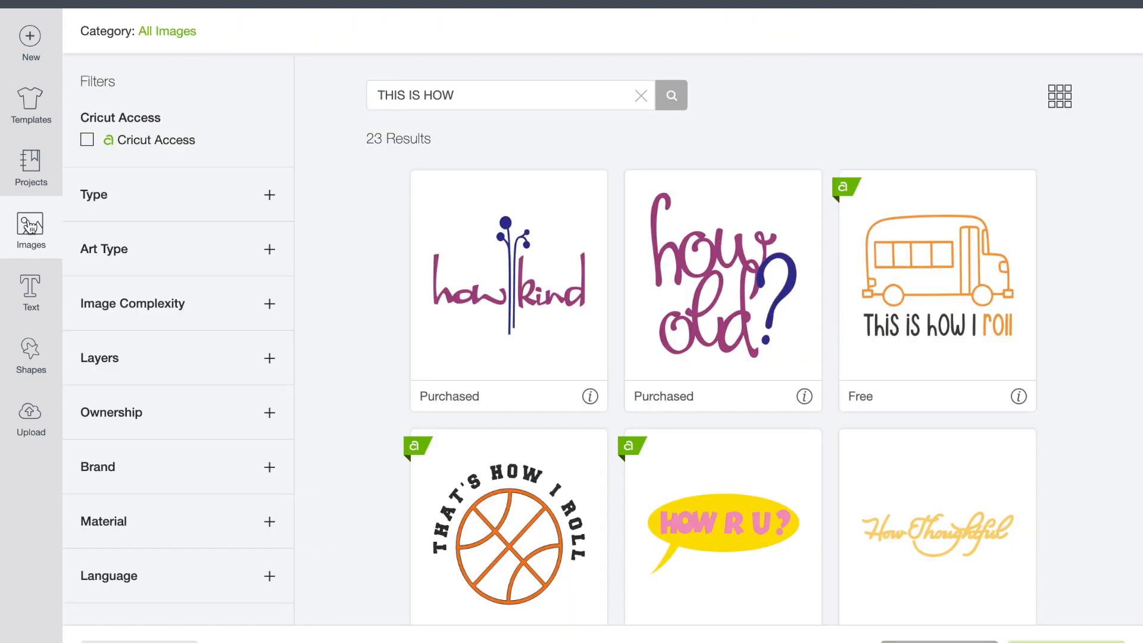
pyautogui.doubleClick(486, 92)
pyautogui.tripleClick(487, 92)
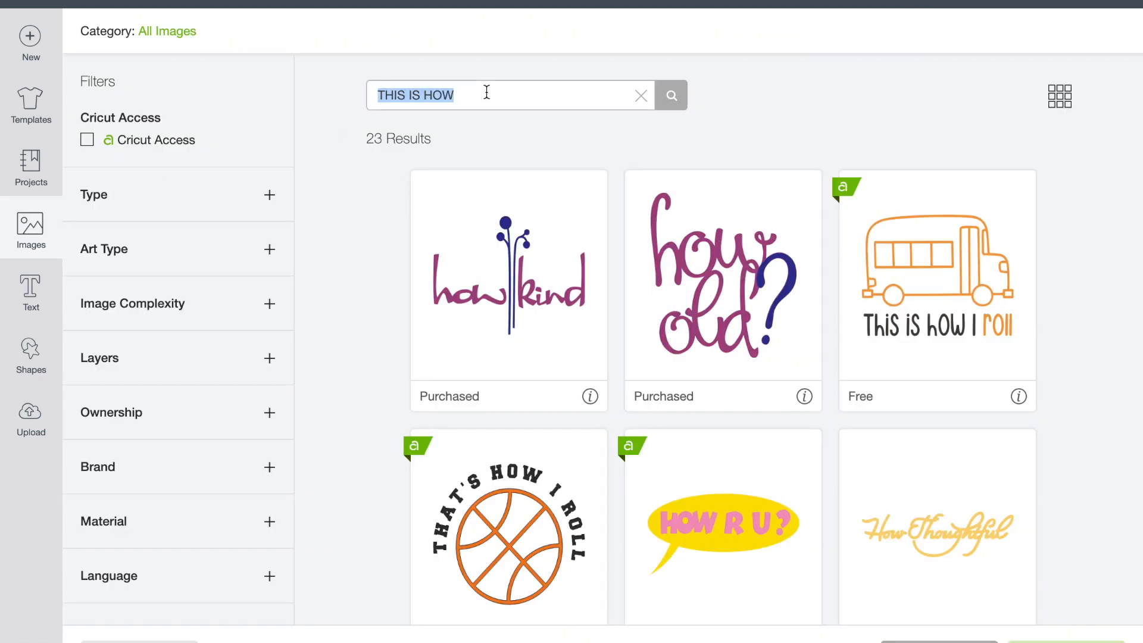
pyautogui.write('WE')
pyautogui.press('Return')
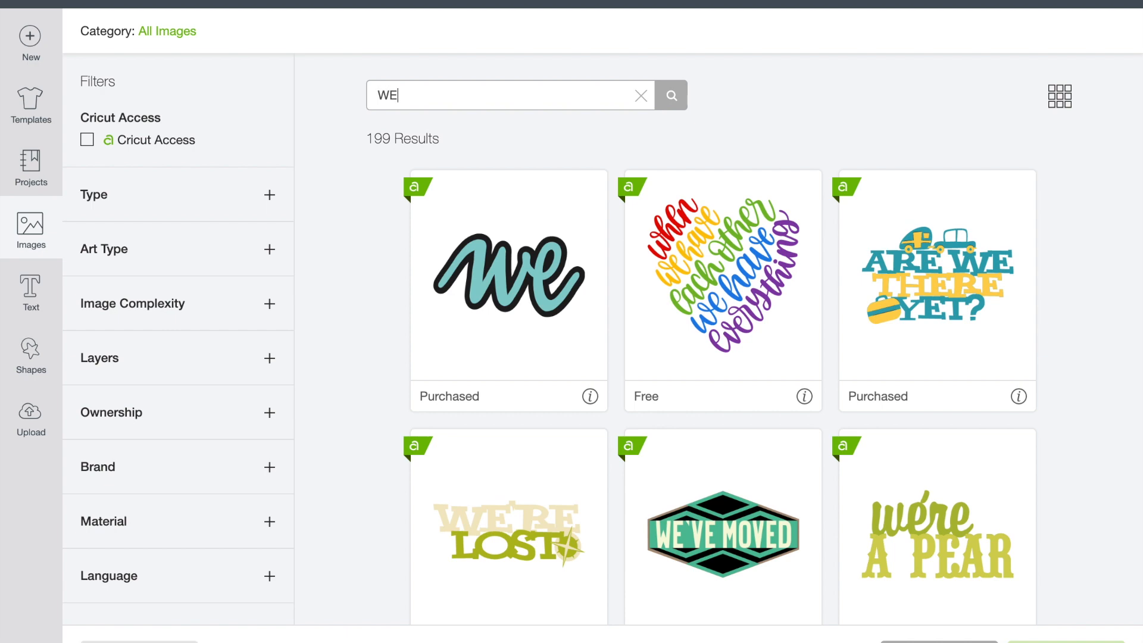
# Step: Insert the "we did it!" image with gold flourishes and the "We Are Family" image onto the canvas
pyautogui.scroll(-5, 784, 358)
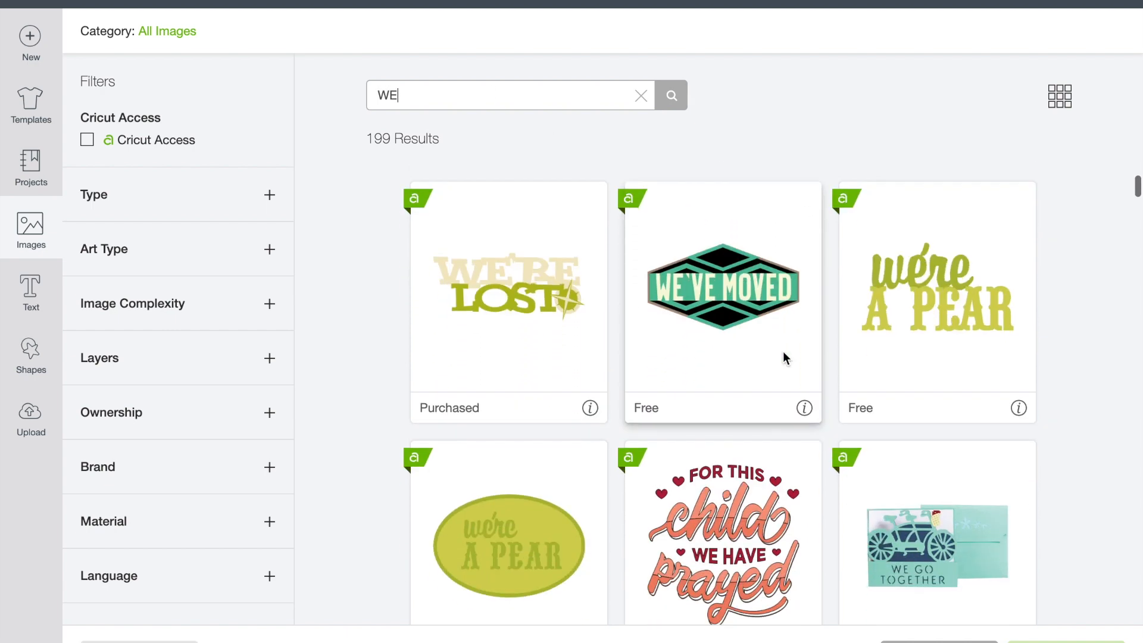
pyautogui.scroll(-10, 784, 357)
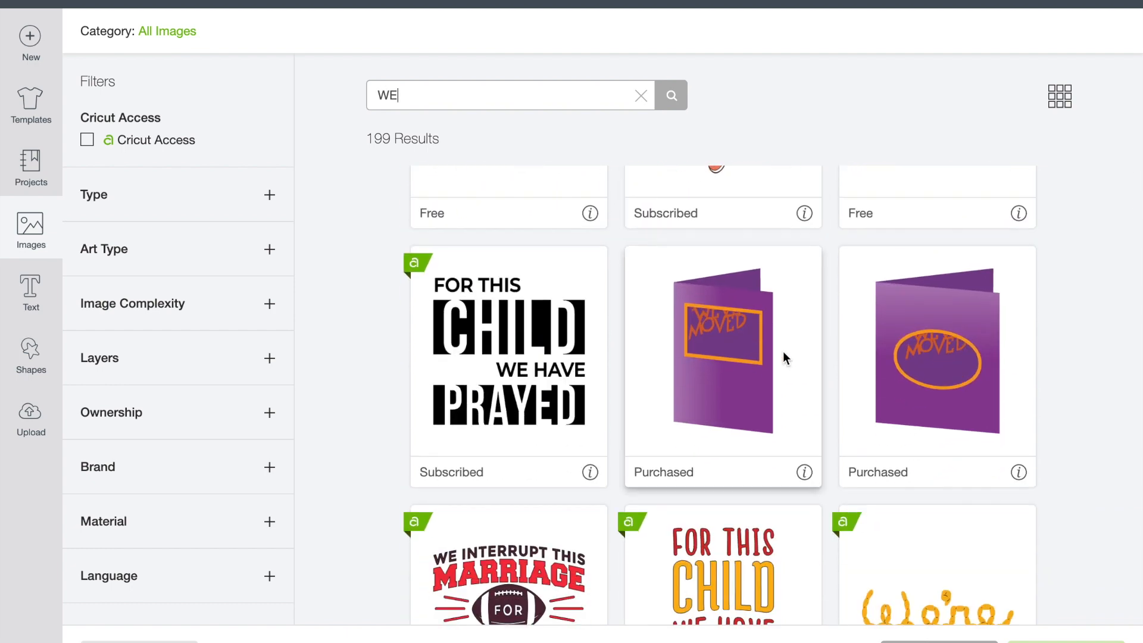
pyautogui.scroll(-8, 783, 356)
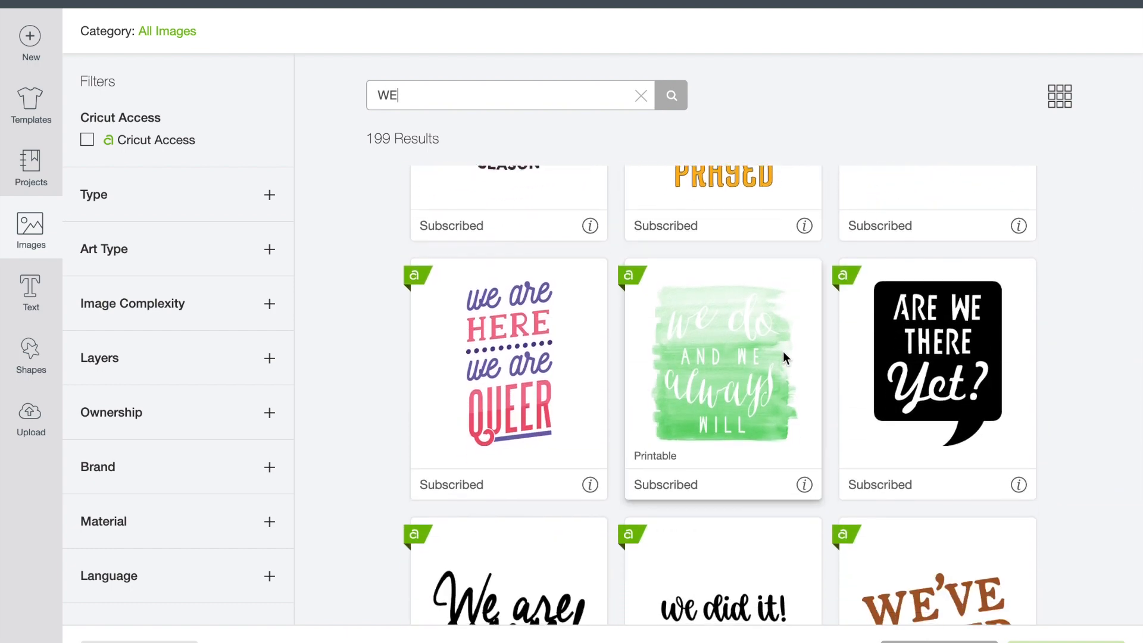
pyautogui.scroll(-4, 783, 356)
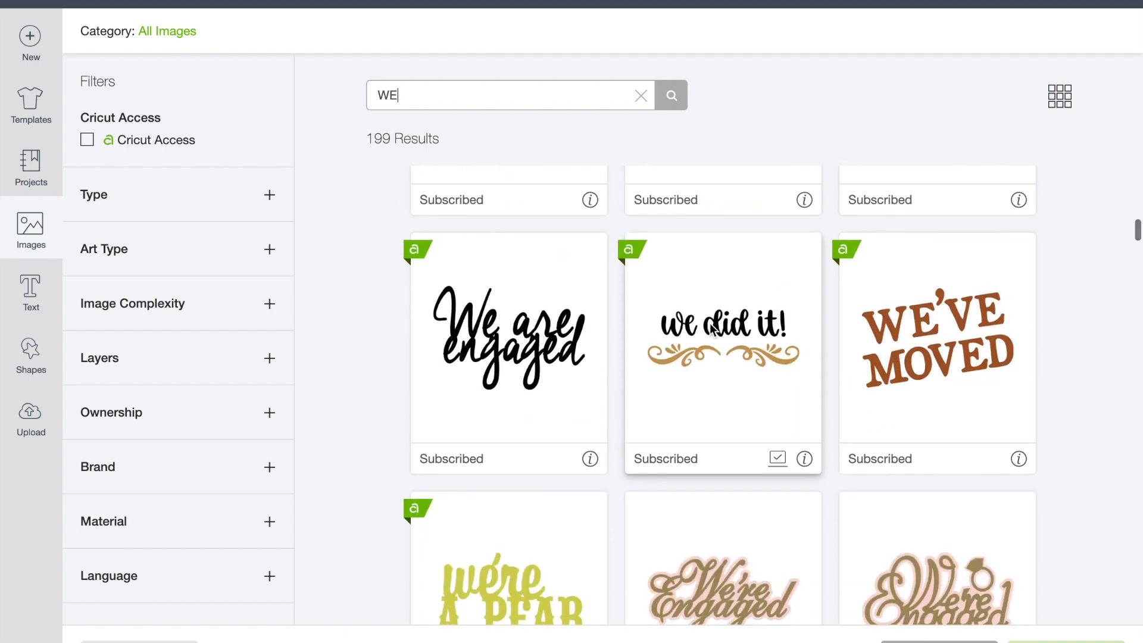
pyautogui.click(712, 331)
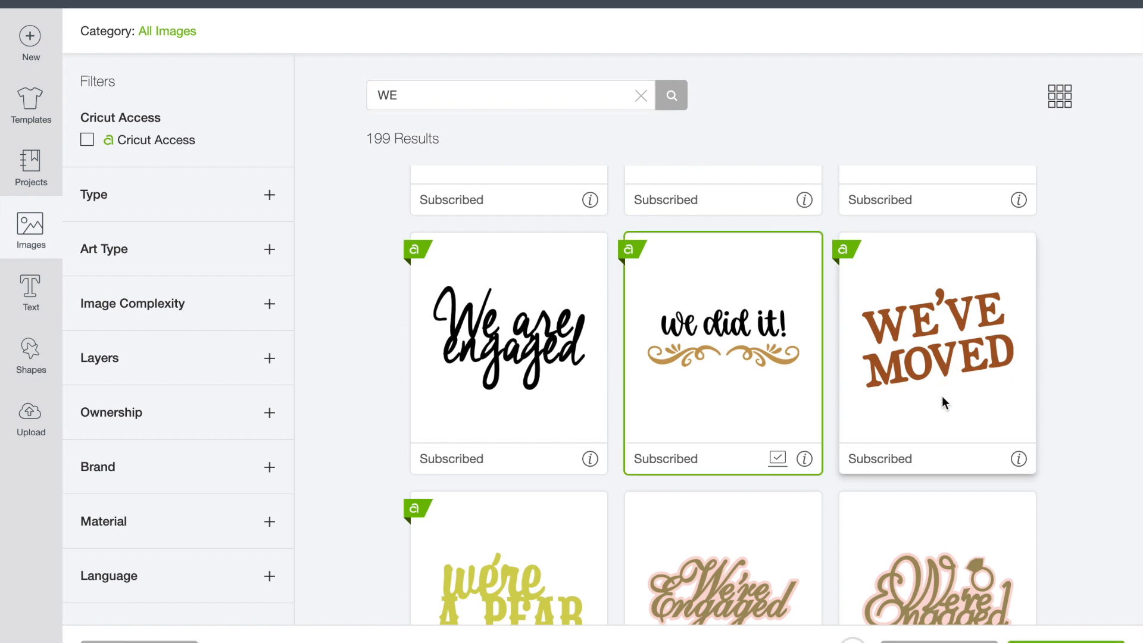
pyautogui.scroll(-7, 942, 395)
pyautogui.scroll(-3, 943, 398)
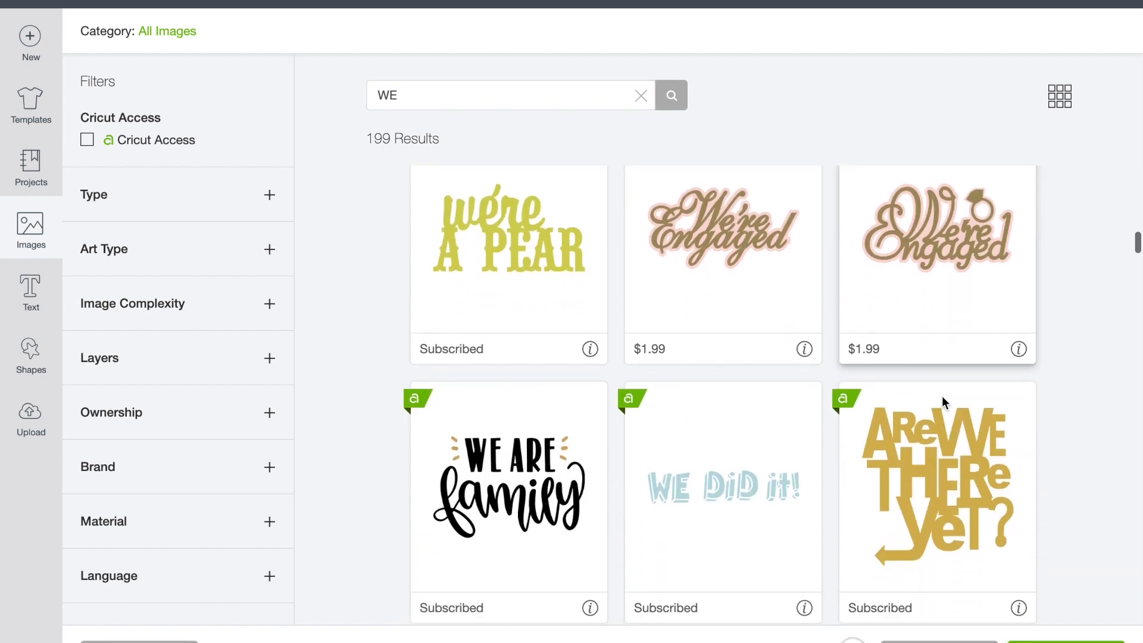
pyautogui.click(484, 412)
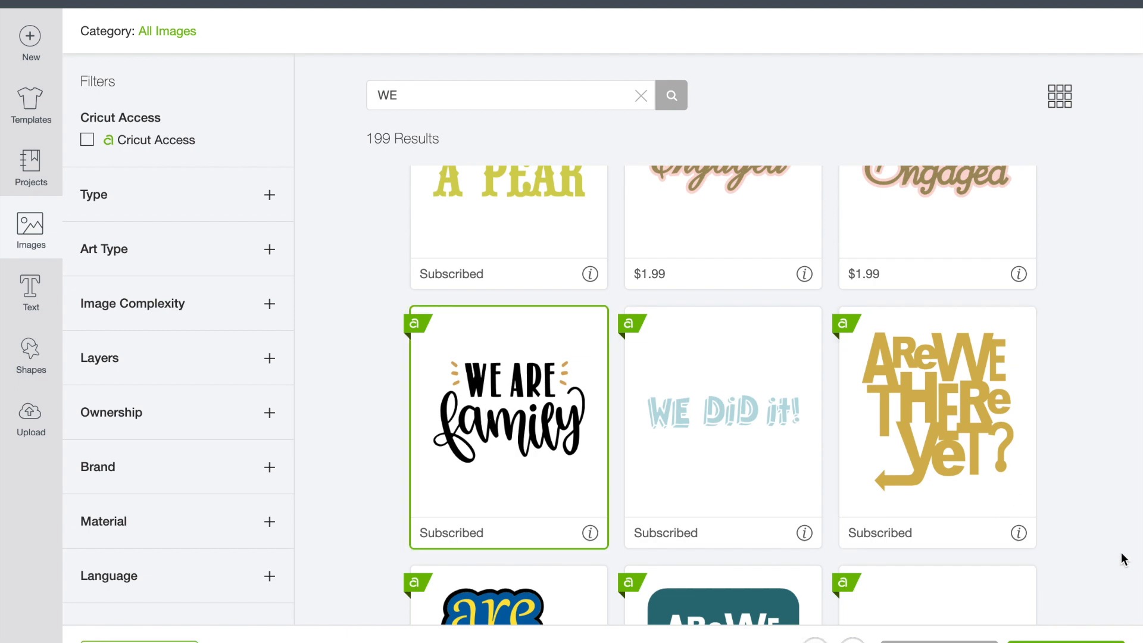
pyautogui.click(1066, 642)
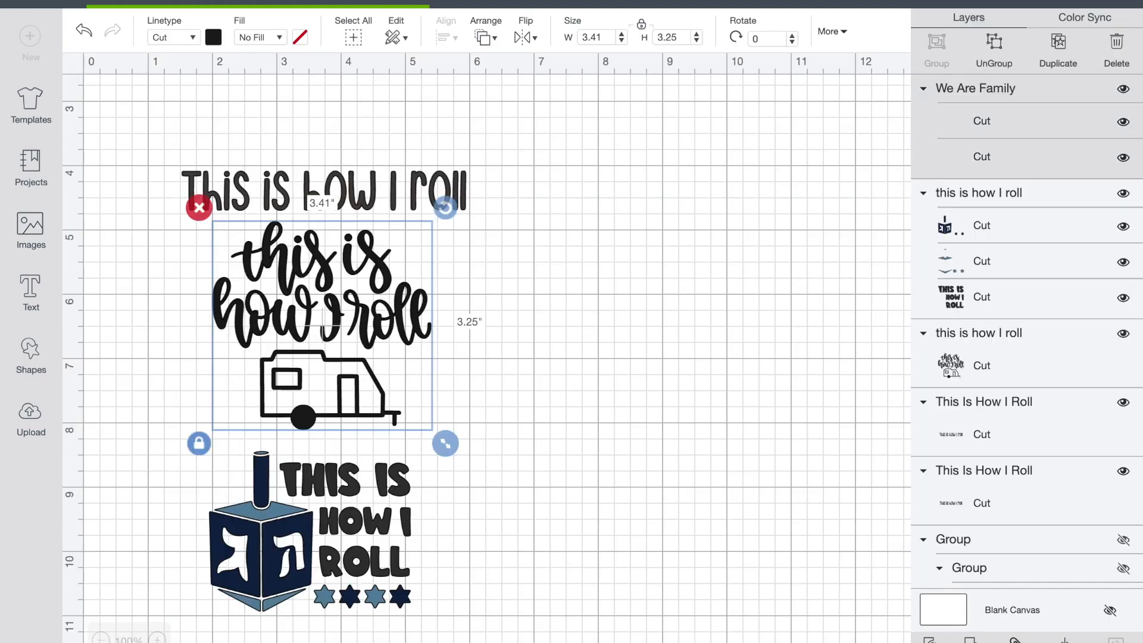
# Step: Scale down the "we did it!" design and place it beside the "This is how I roll" designs
pyautogui.click(723, 464)
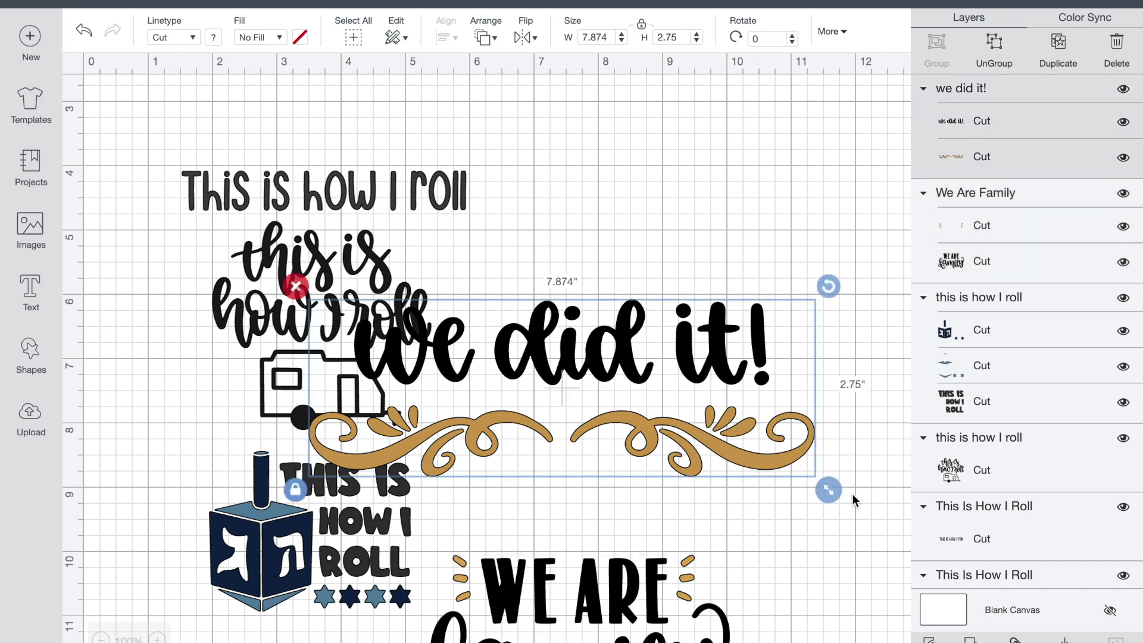
pyautogui.moveTo(829, 485); pyautogui.dragTo(582, 369)
pyautogui.moveTo(501, 327); pyautogui.dragTo(698, 208)
# Step: Shrink the "We Are Family" design to about 2.31 by 1.42 in and place it below "we did it!"
pyautogui.moveTo(602, 597); pyautogui.dragTo(674, 407)
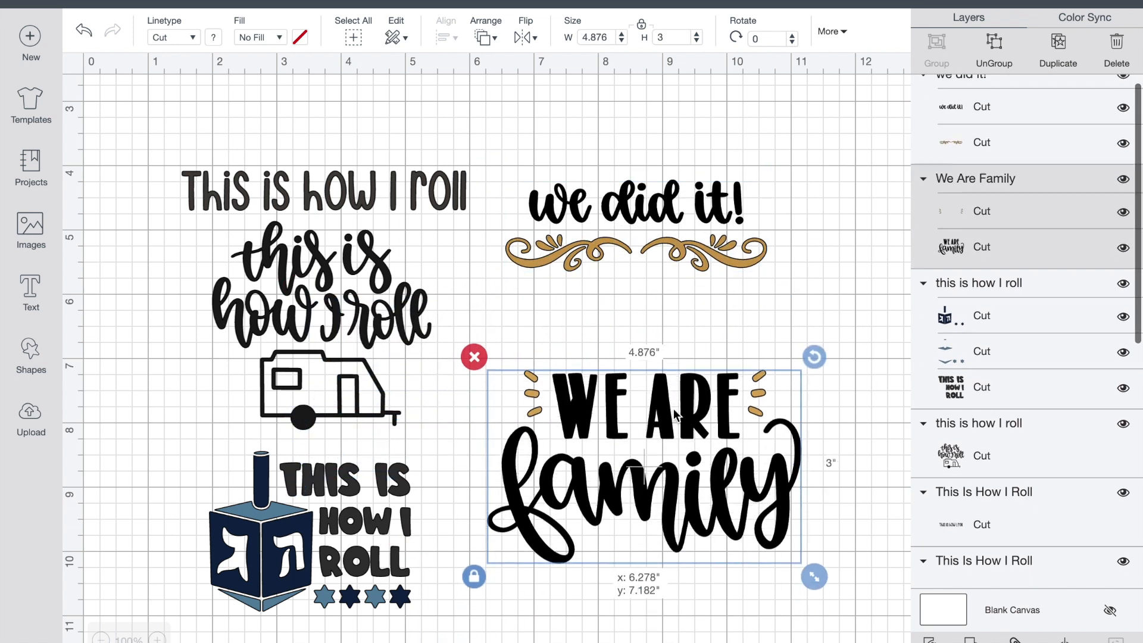
pyautogui.moveTo(814, 574); pyautogui.dragTo(649, 473)
pyautogui.moveTo(565, 414); pyautogui.dragTo(640, 368)
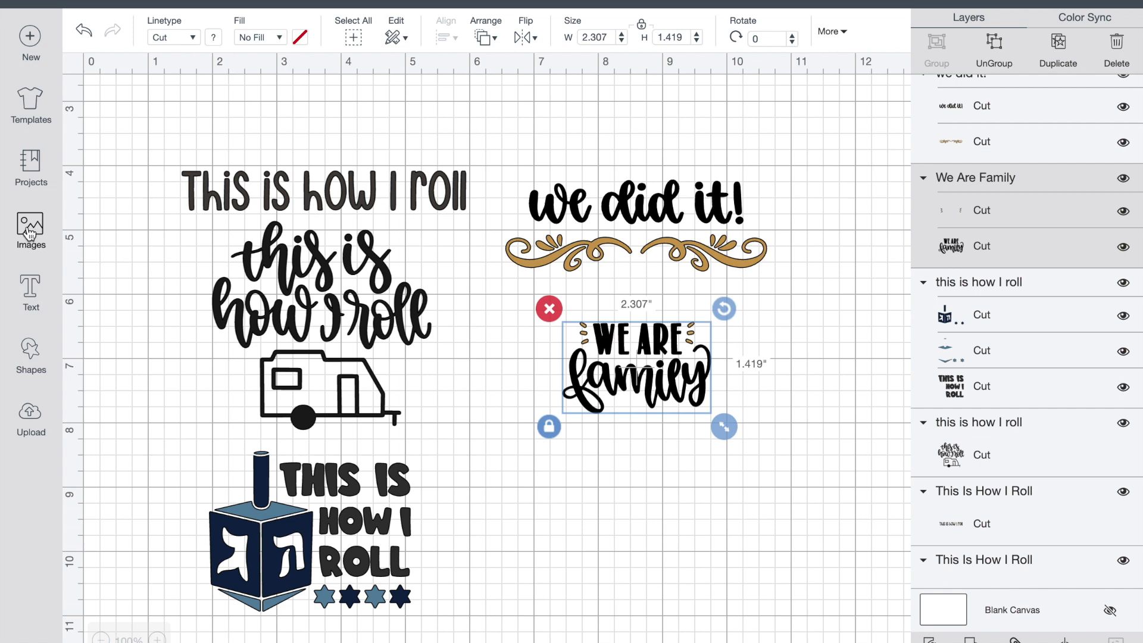
# Step: Search the image library for ROLL
pyautogui.click(30, 233)
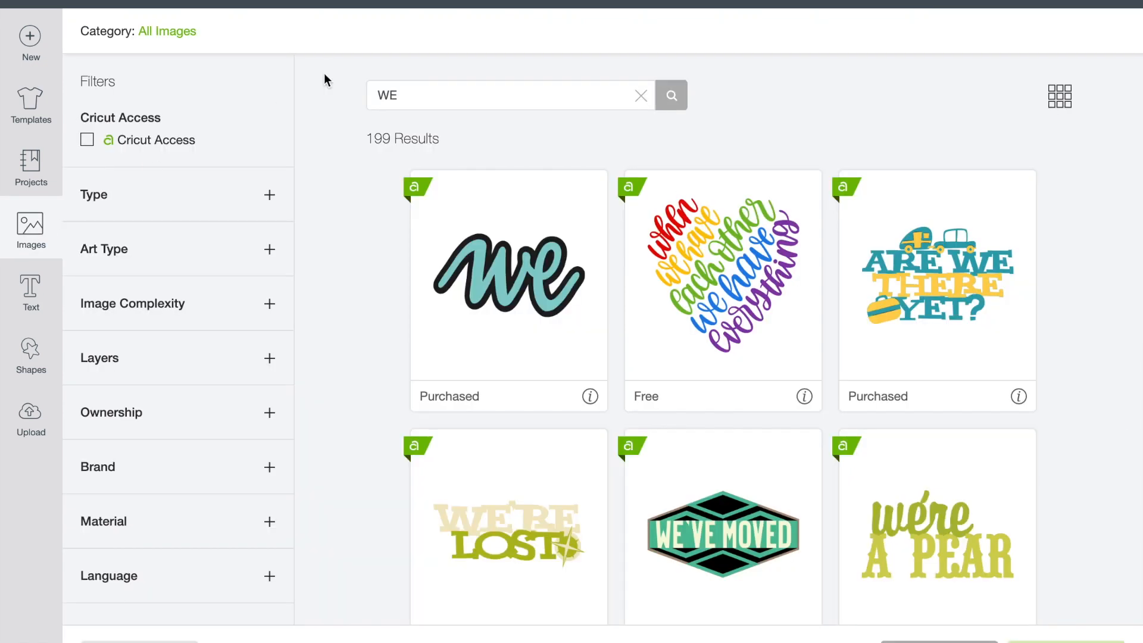
pyautogui.doubleClick(426, 99)
pyautogui.write('ROLL')
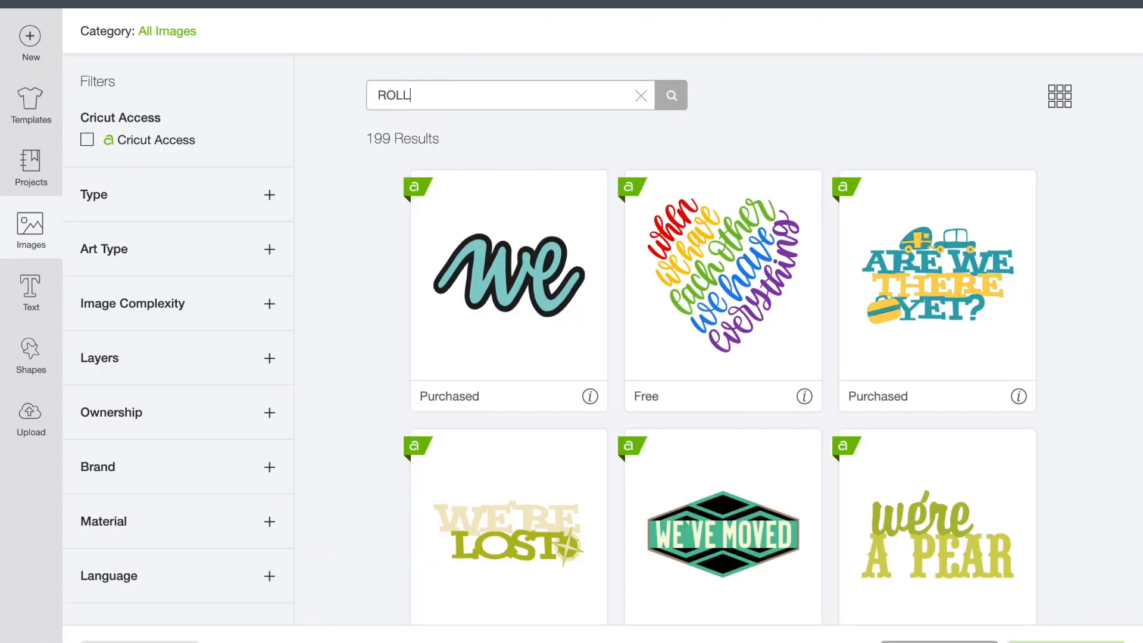
pyautogui.press('Return')
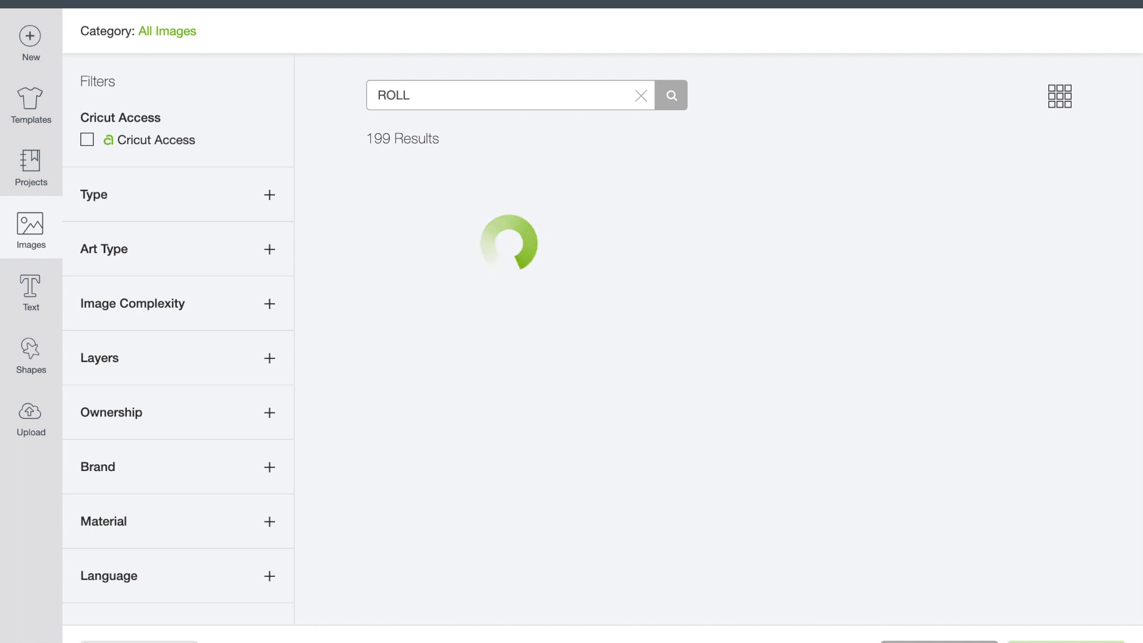
# Step: Look through the ROLL search results for a design with suitable "roll" lettering
pyautogui.scroll(-3, 827, 384)
pyautogui.scroll(-5, 827, 383)
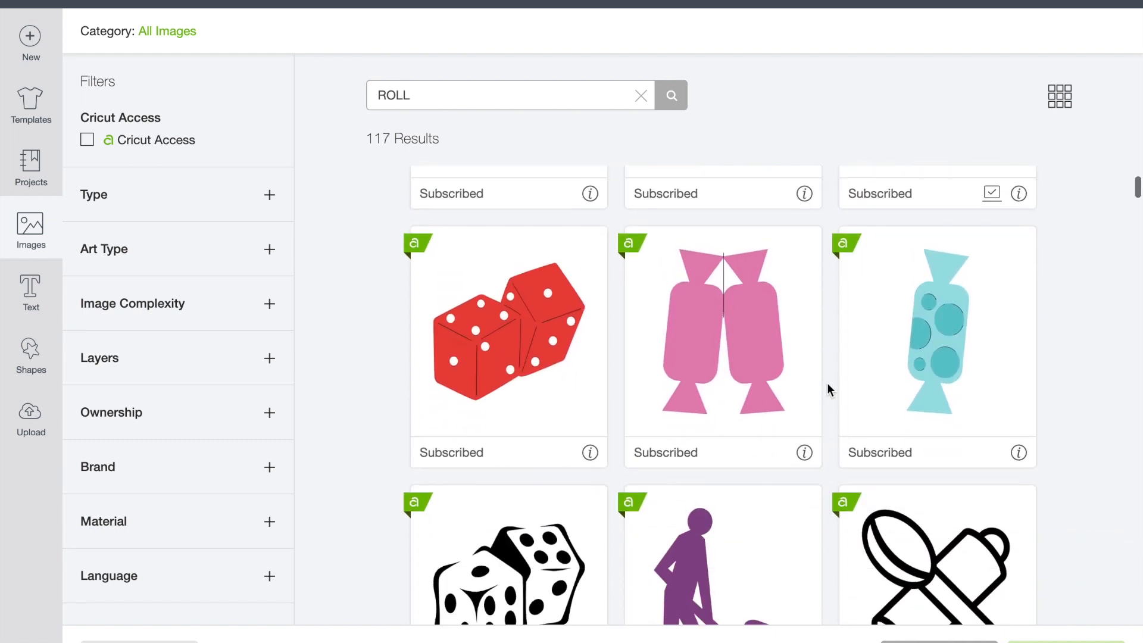
pyautogui.scroll(-7, 828, 385)
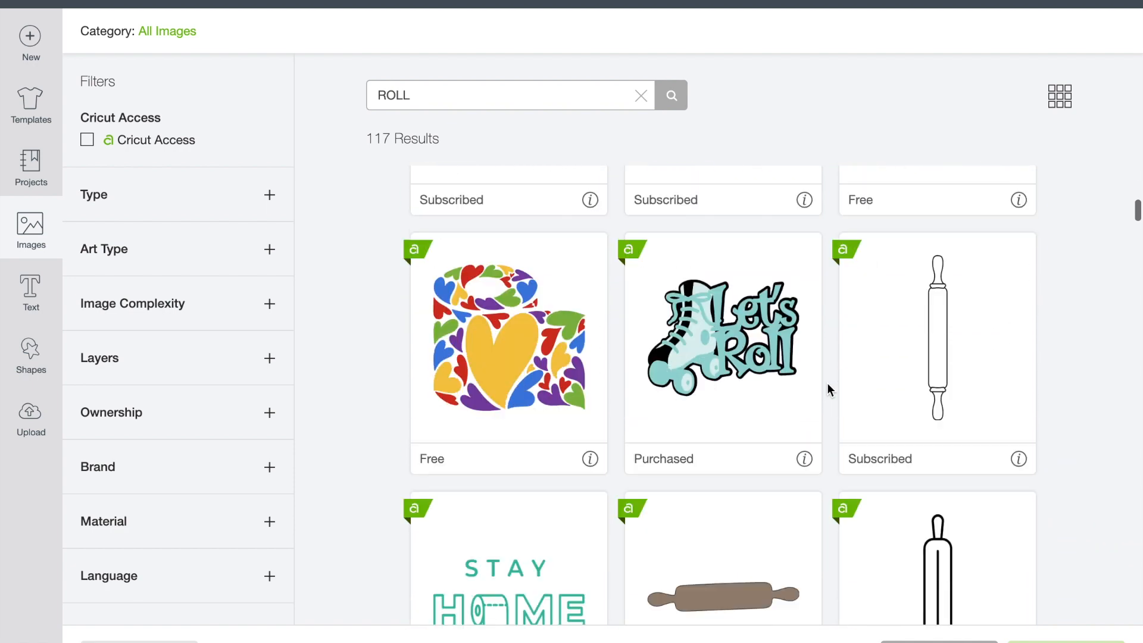
pyautogui.scroll(-5, 829, 389)
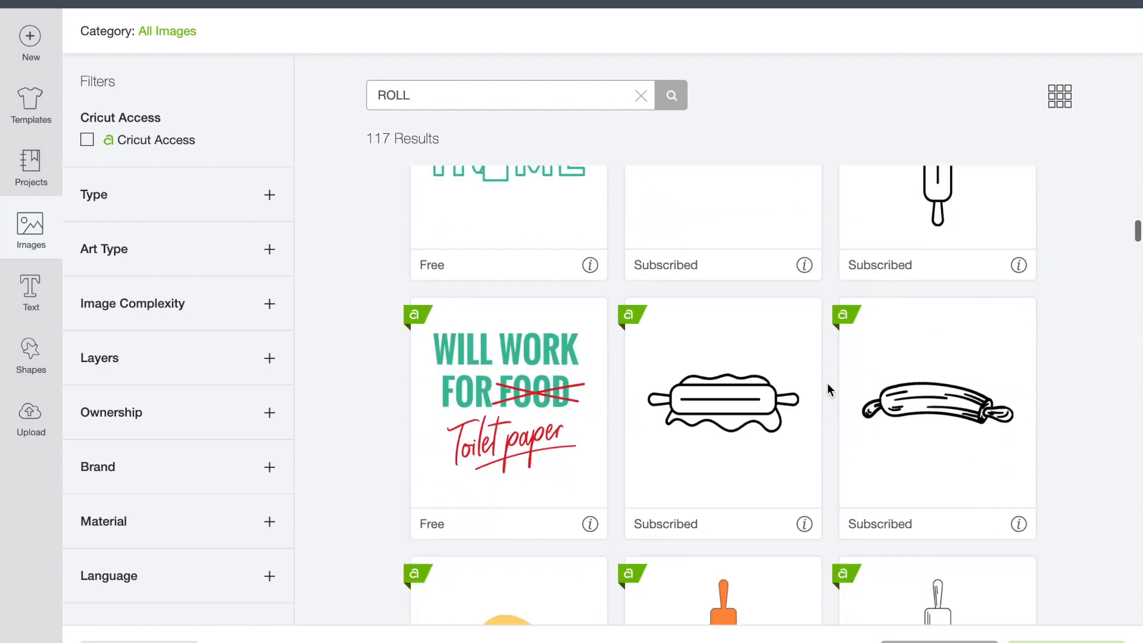
pyautogui.scroll(-10, 828, 386)
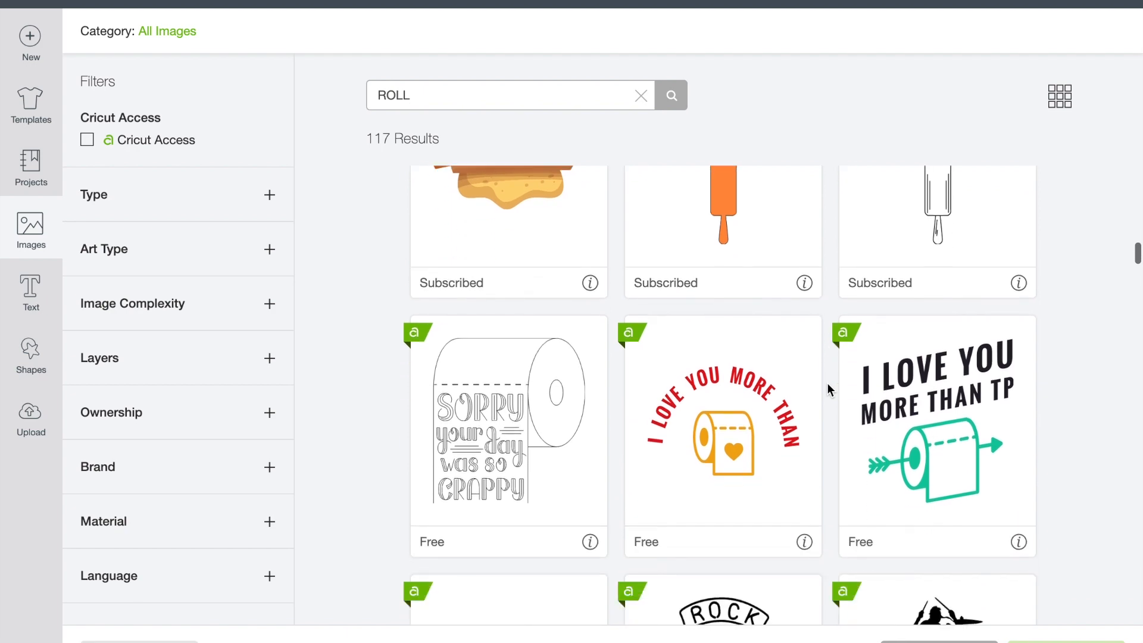
pyautogui.scroll(-5, 827, 384)
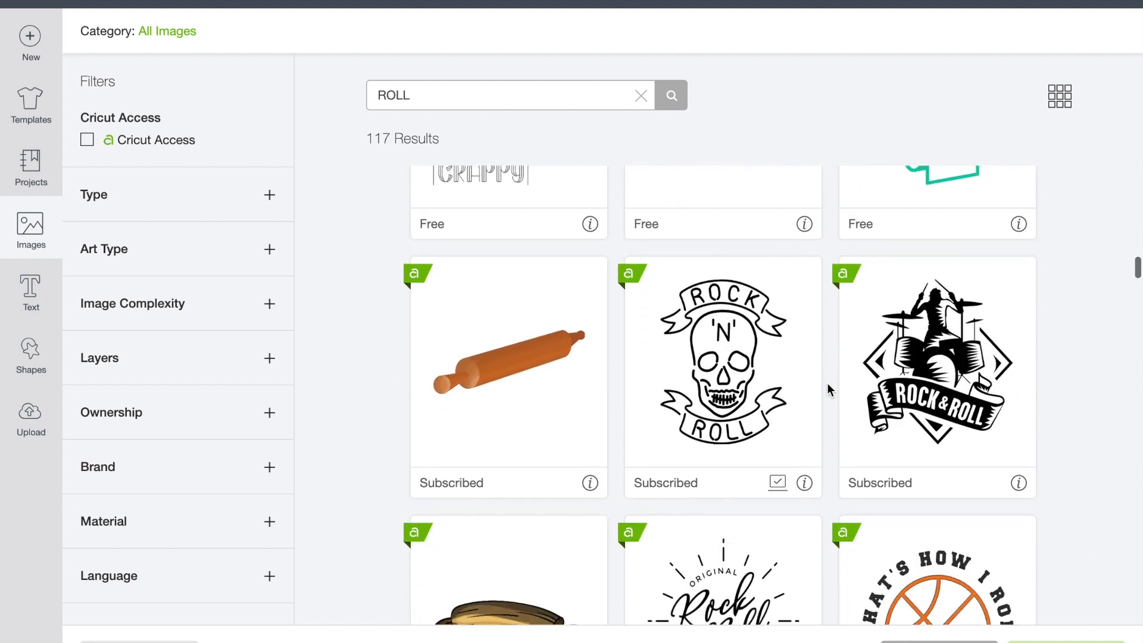
pyautogui.scroll(-7, 829, 385)
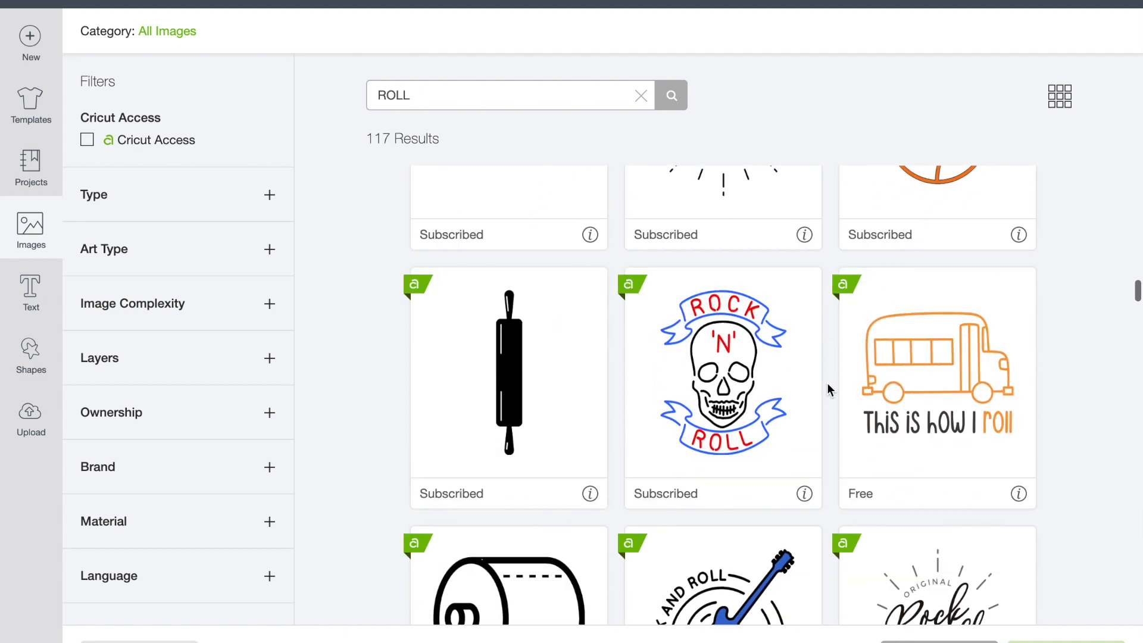
pyautogui.scroll(1, 828, 386)
pyautogui.scroll(-3, 828, 385)
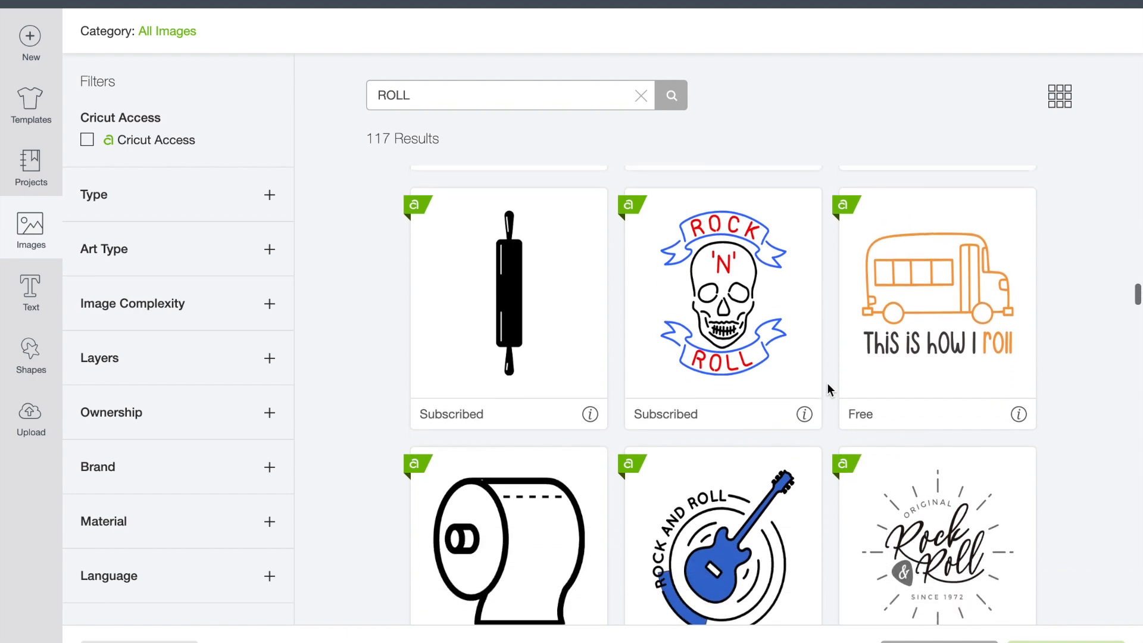
pyautogui.scroll(-10, 656, 352)
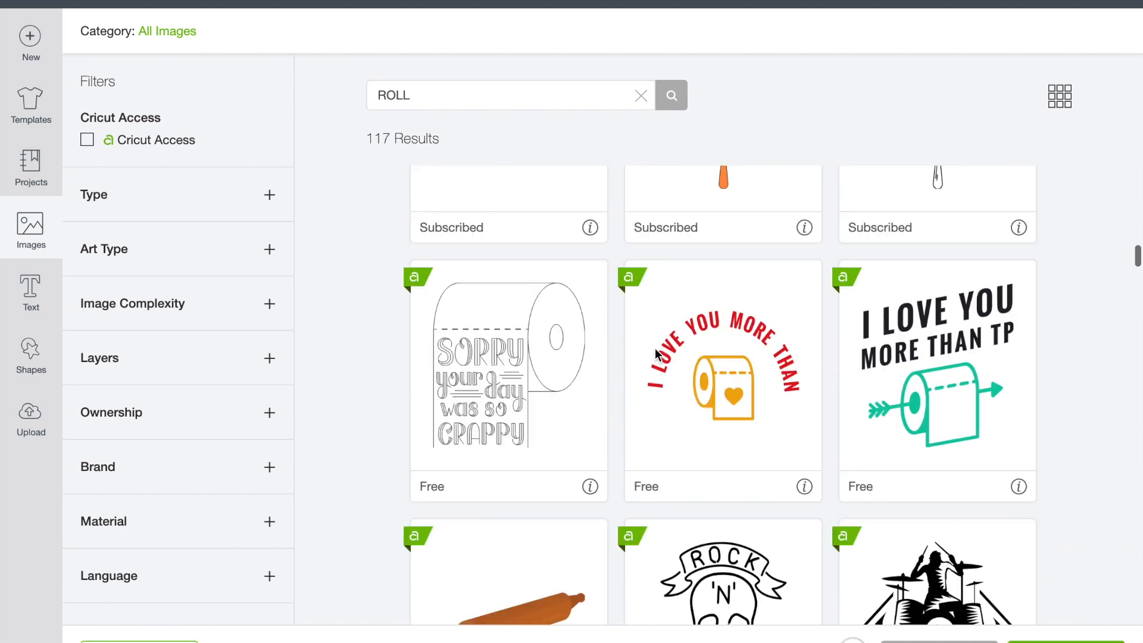
pyautogui.scroll(7, 656, 355)
pyautogui.scroll(-3, 655, 354)
pyautogui.scroll(3, 655, 355)
pyautogui.scroll(-11, 655, 354)
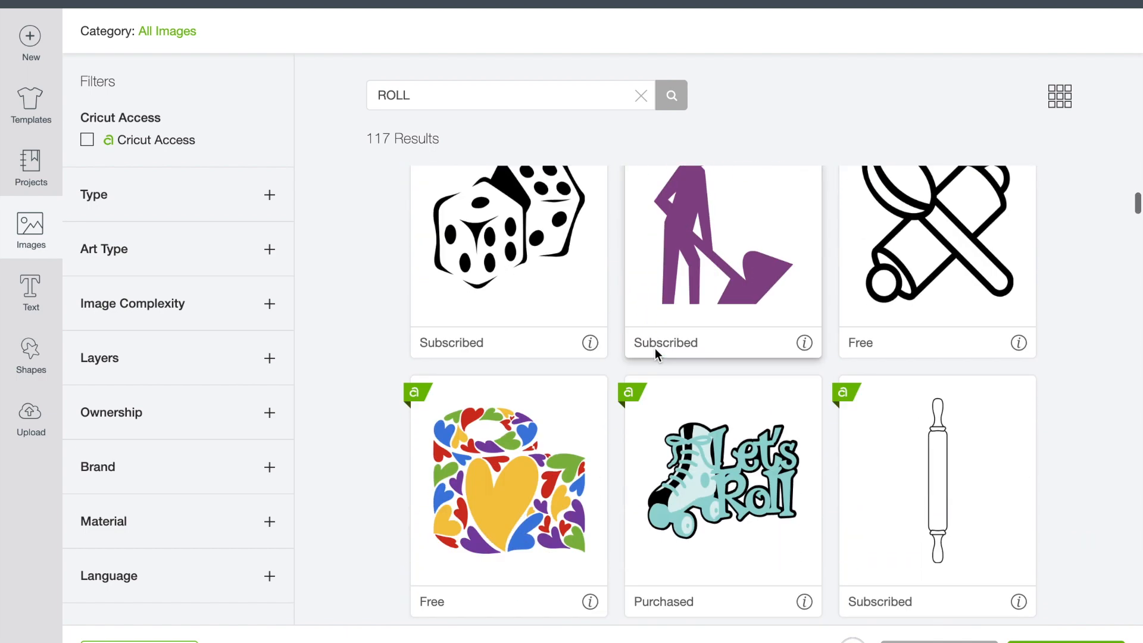
pyautogui.scroll(-14, 657, 354)
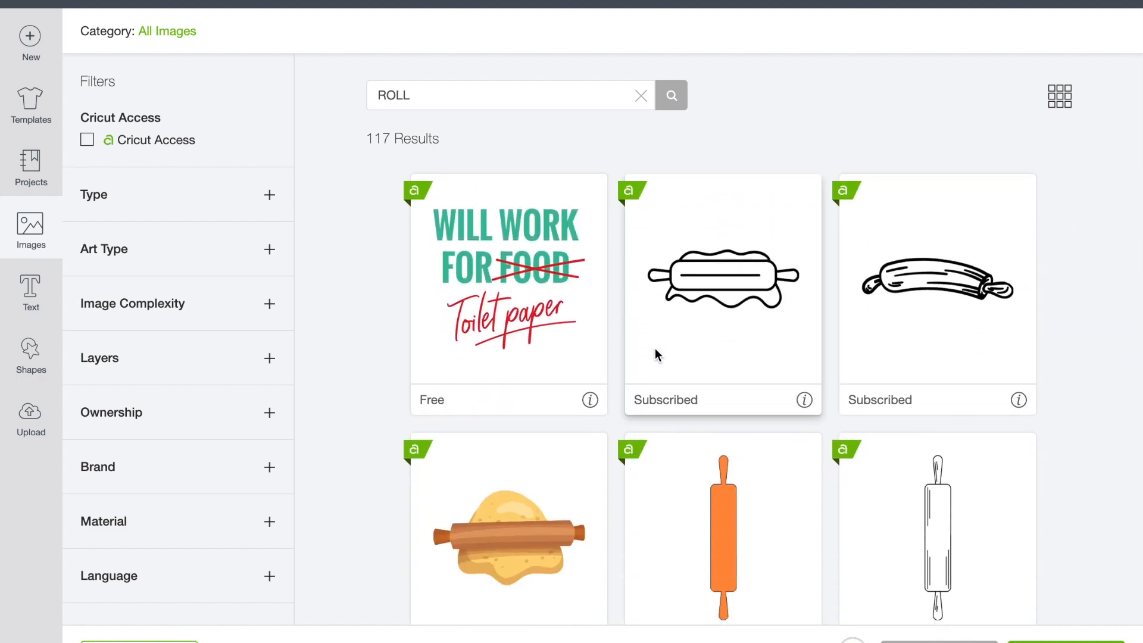
pyautogui.scroll(-14, 656, 354)
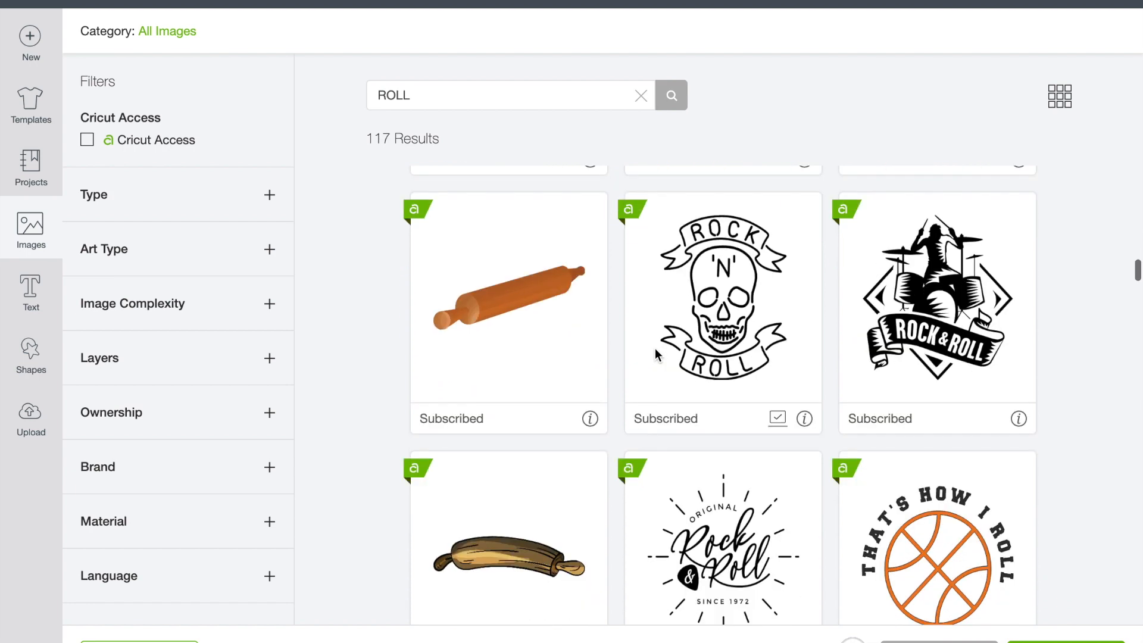
pyautogui.scroll(-14, 655, 349)
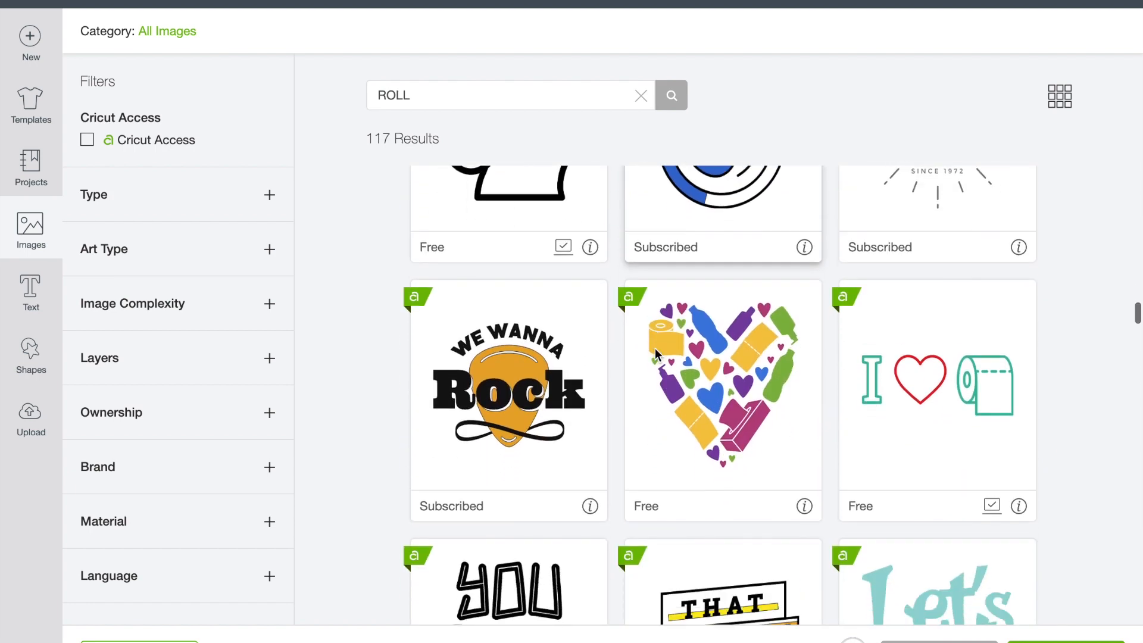
pyautogui.scroll(-5, 655, 348)
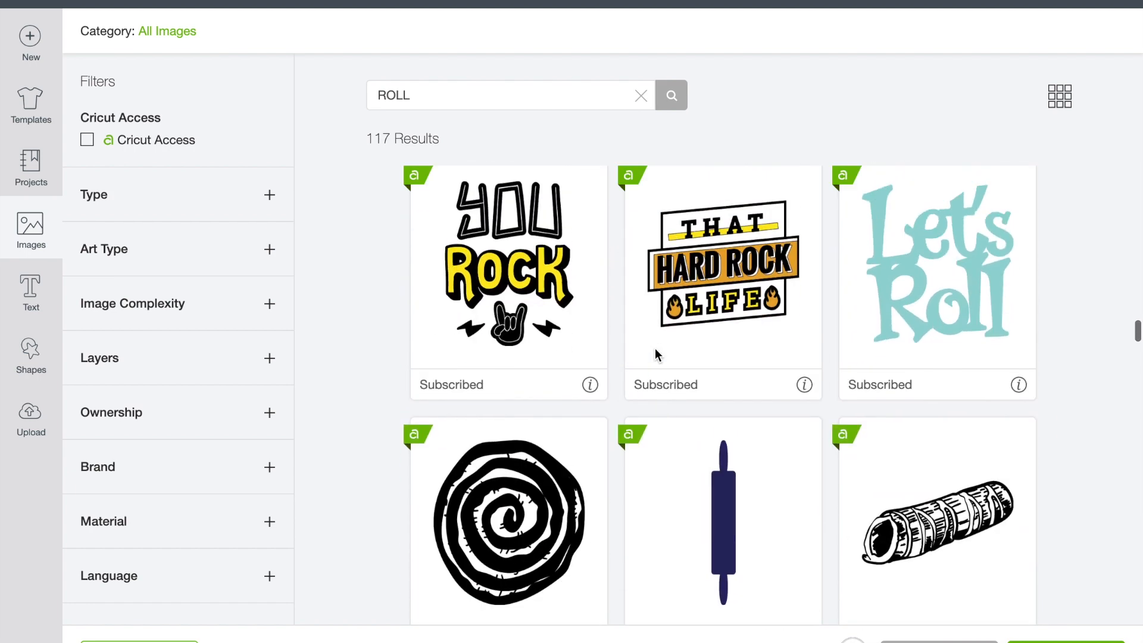
pyautogui.scroll(-14, 655, 351)
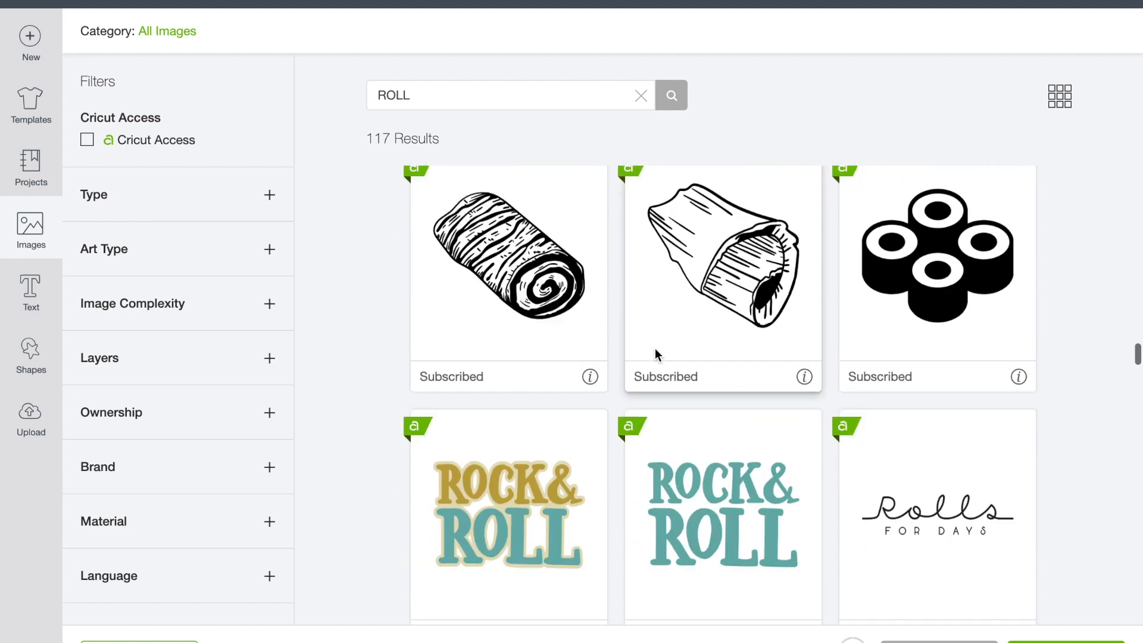
# Step: Insert the single-layer teal "Rock & Roll" image onto the canvas
pyautogui.scroll(3, 655, 355)
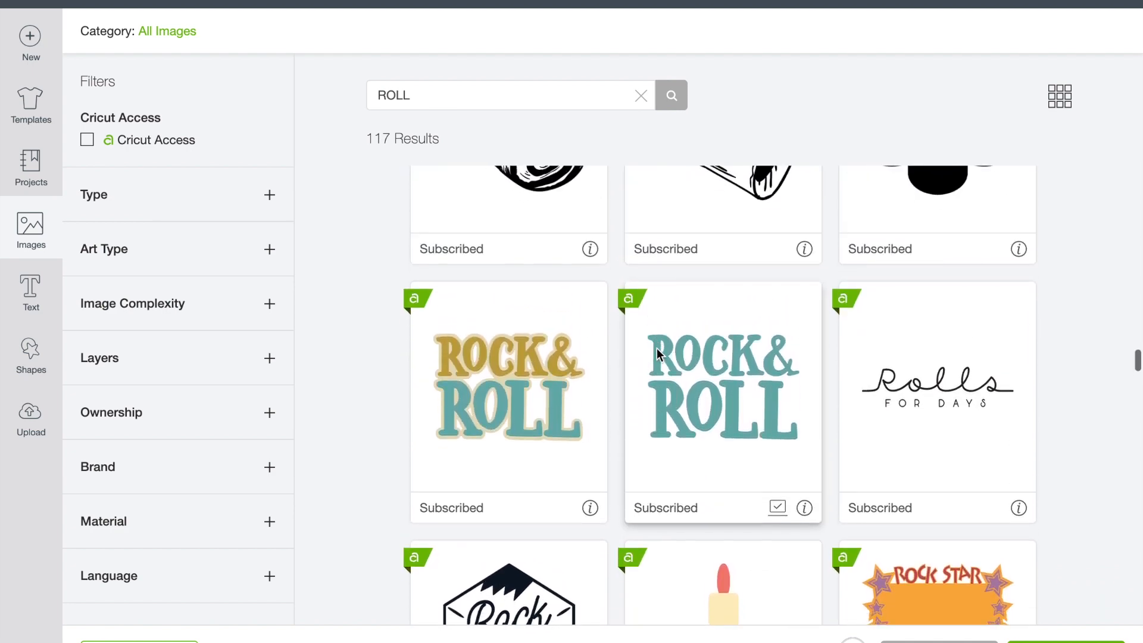
pyautogui.click(702, 400)
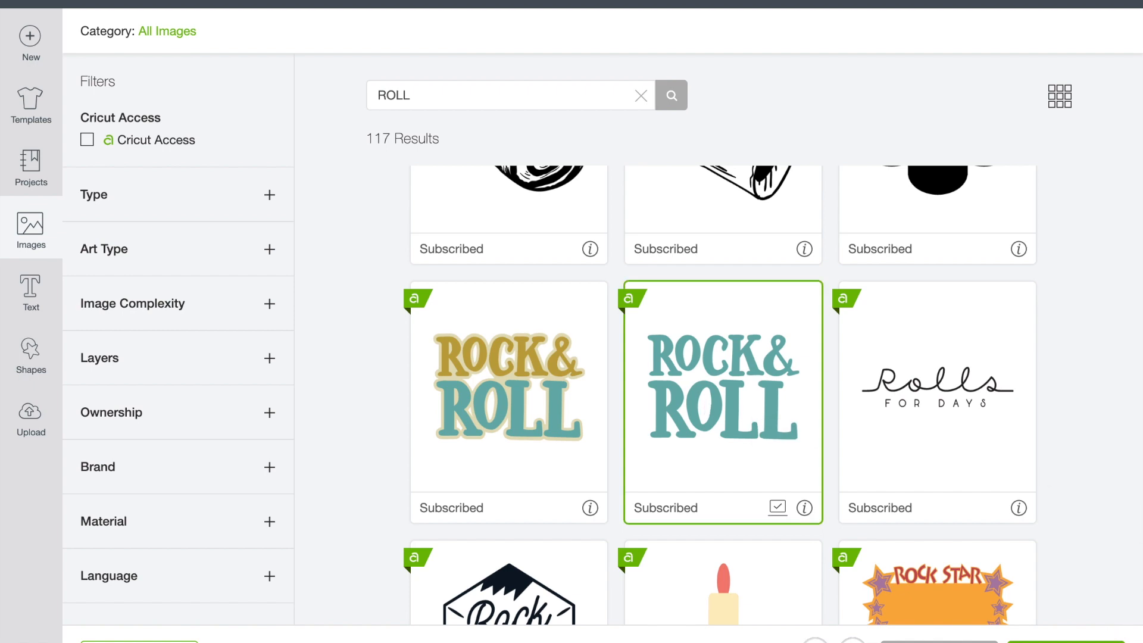
pyautogui.click(1066, 642)
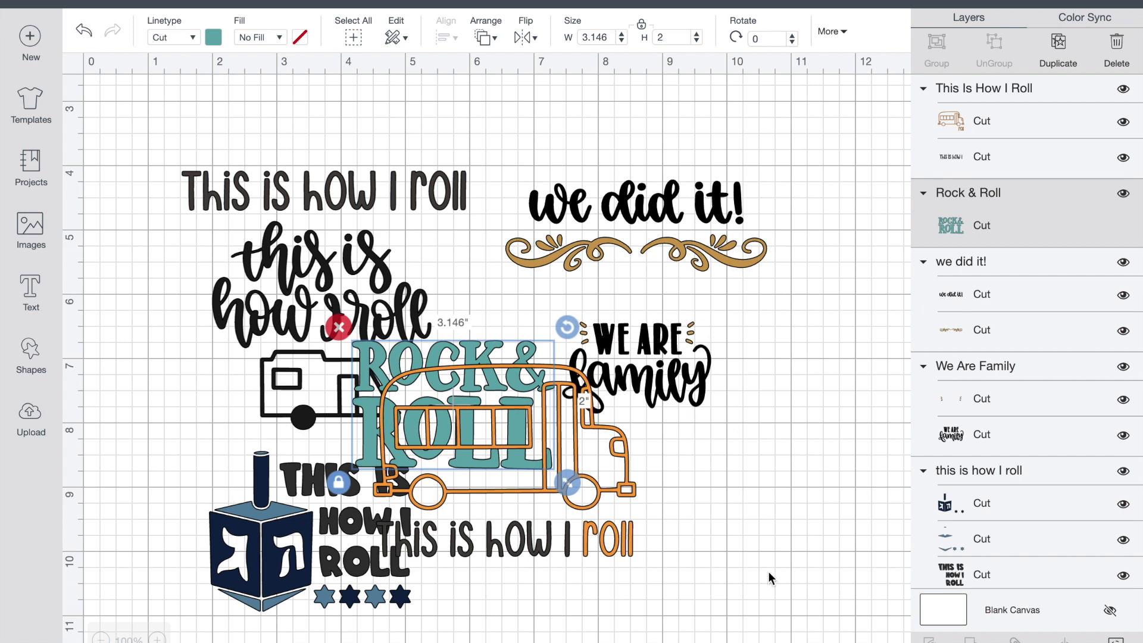
# Step: Delete the school bus "This is how I roll" design and place "Rock & Roll" below "We Are Family"
pyautogui.moveTo(555, 515); pyautogui.dragTo(753, 593)
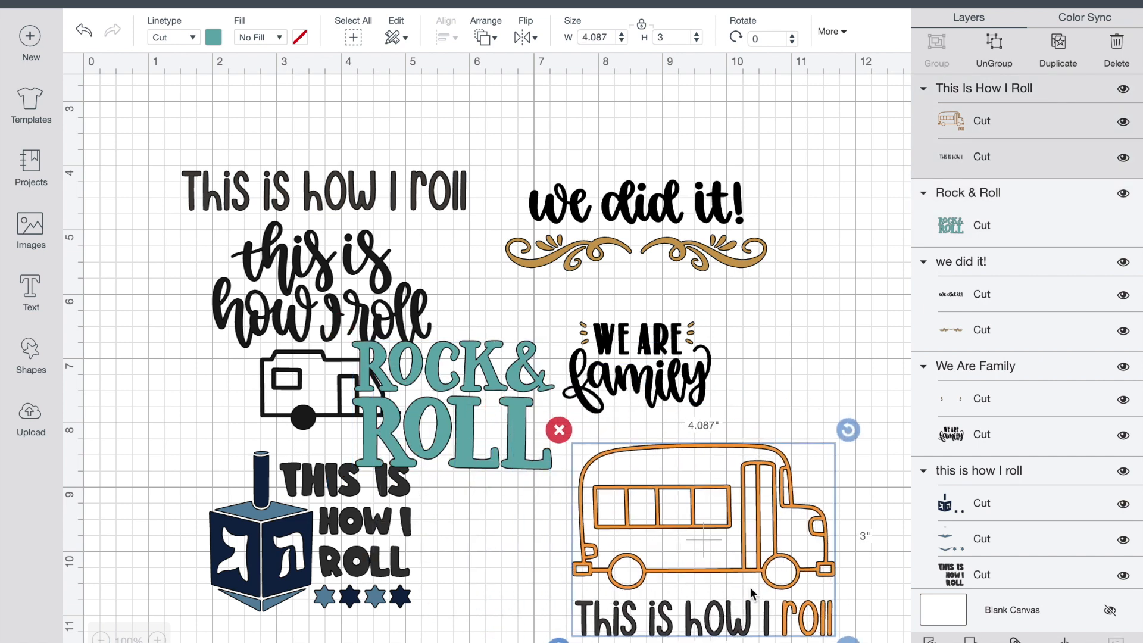
pyautogui.click(558, 431)
pyautogui.moveTo(421, 409); pyautogui.dragTo(594, 514)
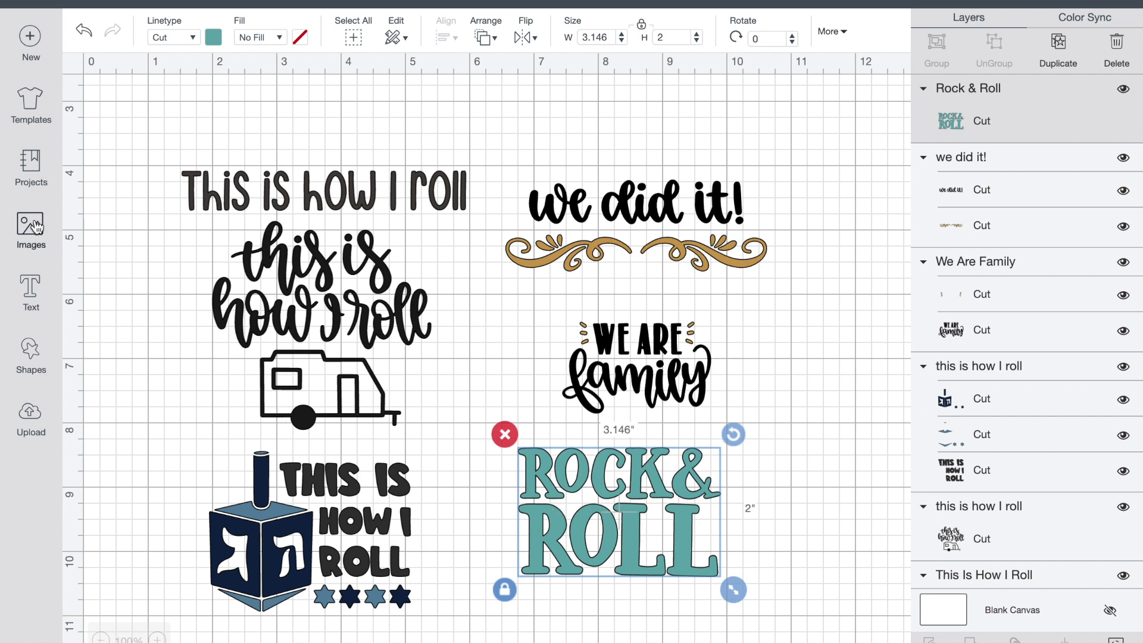
# Step: Search the image library for TOILET PAPER
pyautogui.click(36, 226)
pyautogui.doubleClick(430, 103)
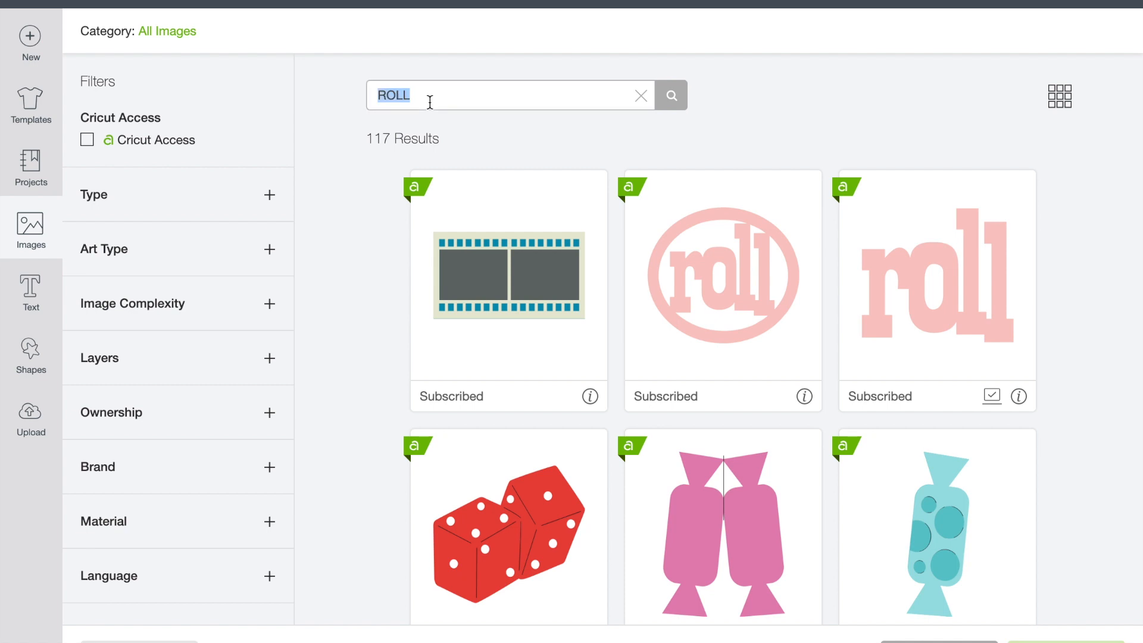
pyautogui.write('TOILET PAPER')
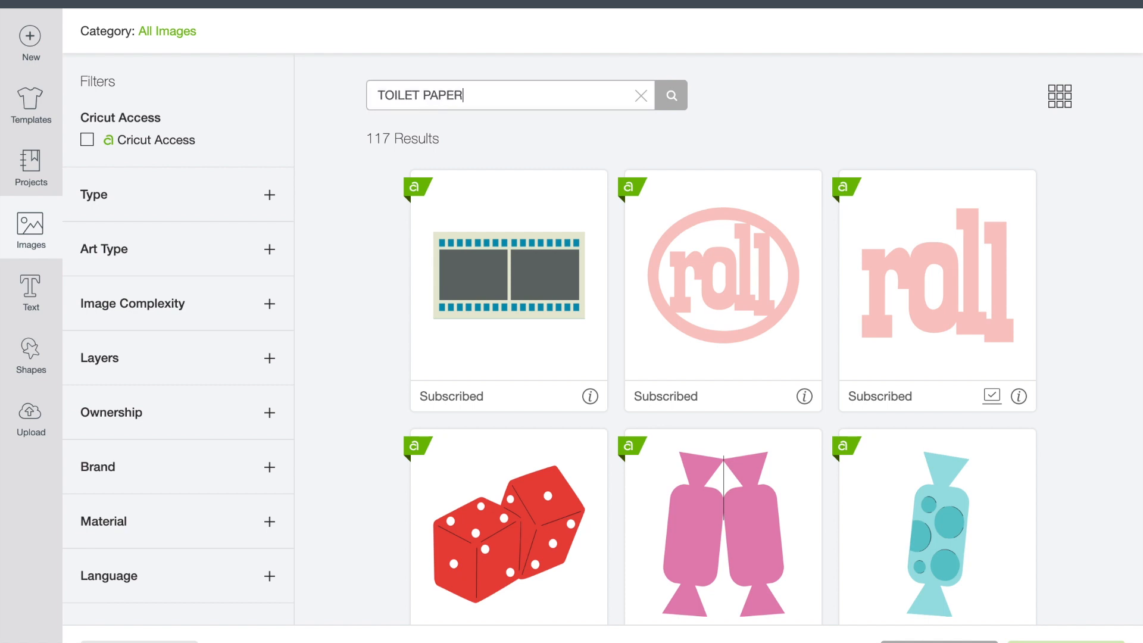
pyautogui.press('Return')
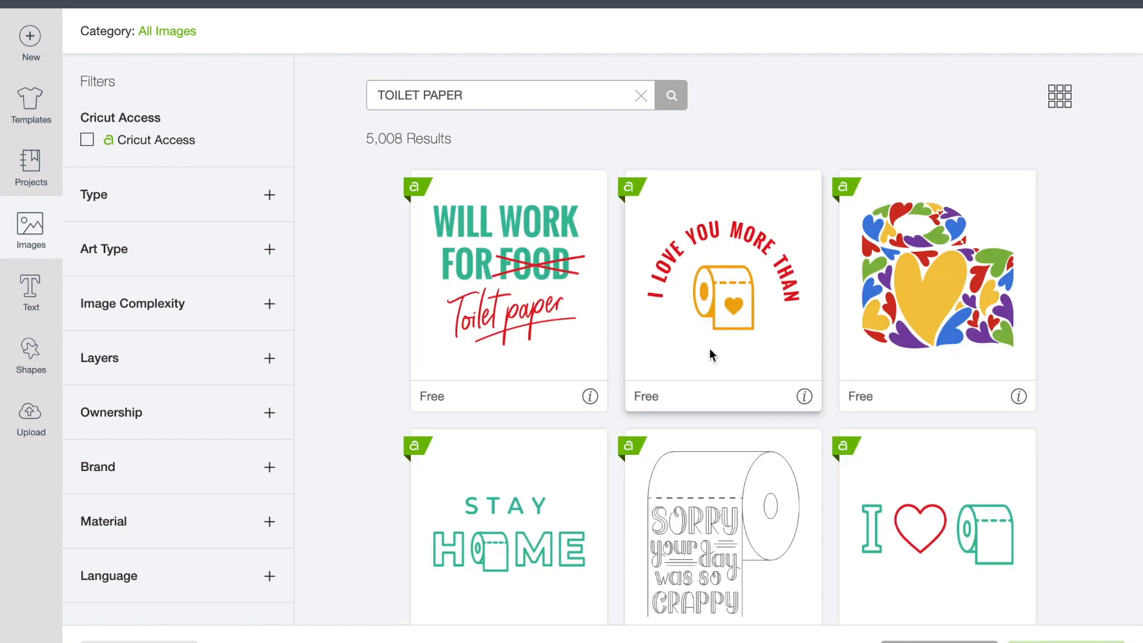
# Step: Insert the two-layer beige toilet paper image and the black outlined toilet paper roll onto the canvas
pyautogui.scroll(-3, 724, 336)
pyautogui.scroll(2, 725, 341)
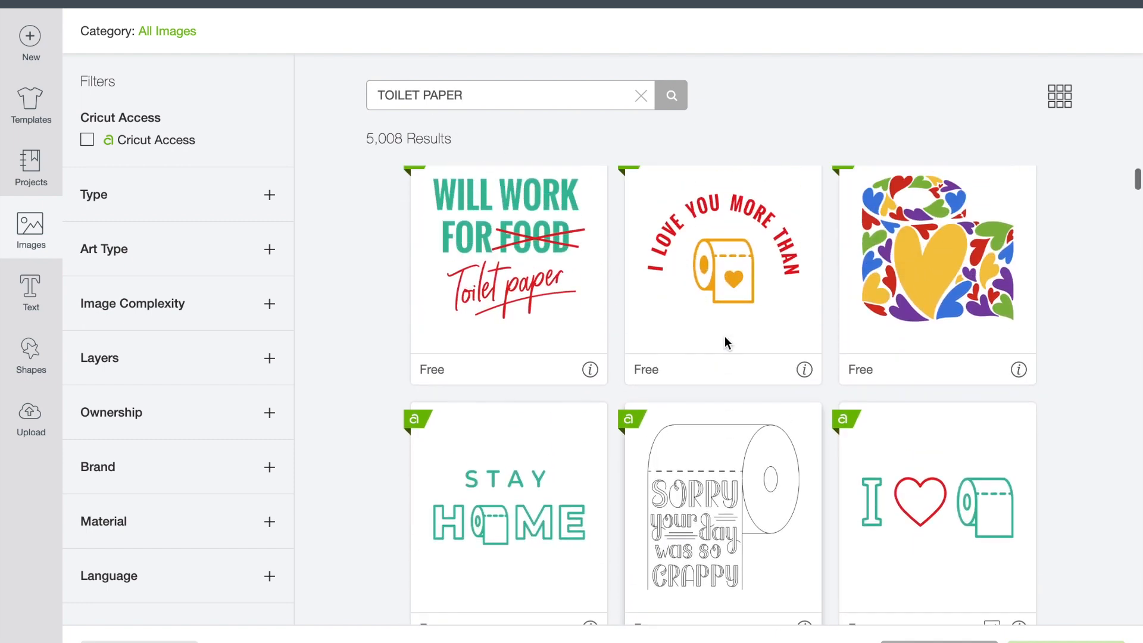
pyautogui.scroll(-3, 725, 341)
pyautogui.scroll(-9, 724, 336)
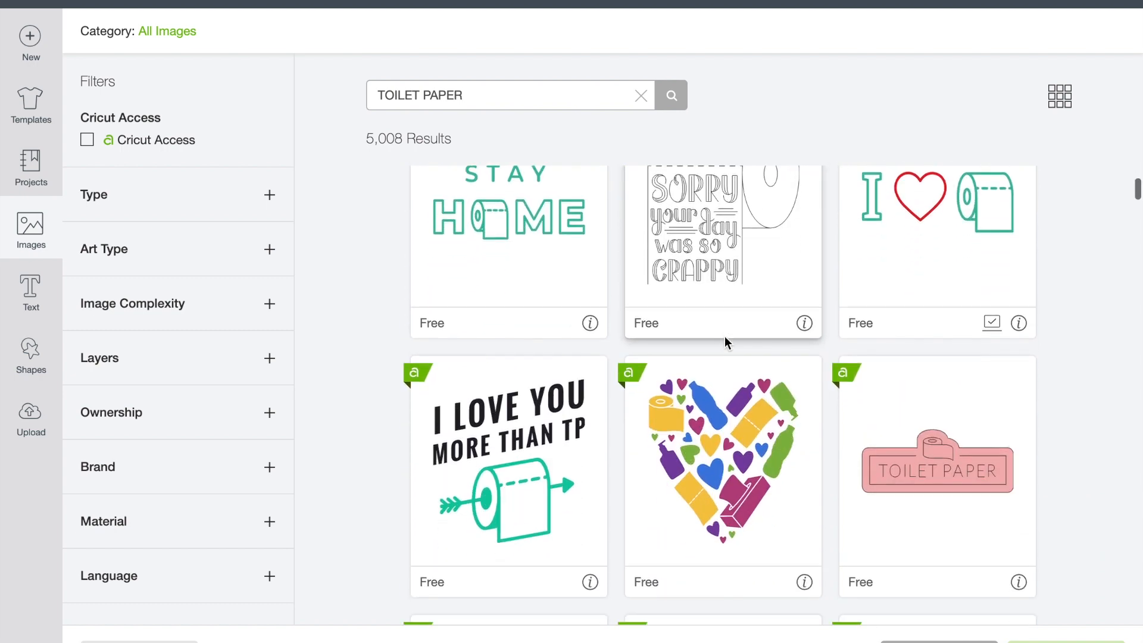
pyautogui.click(709, 446)
pyautogui.scroll(-5, 709, 447)
pyautogui.scroll(-10, 737, 448)
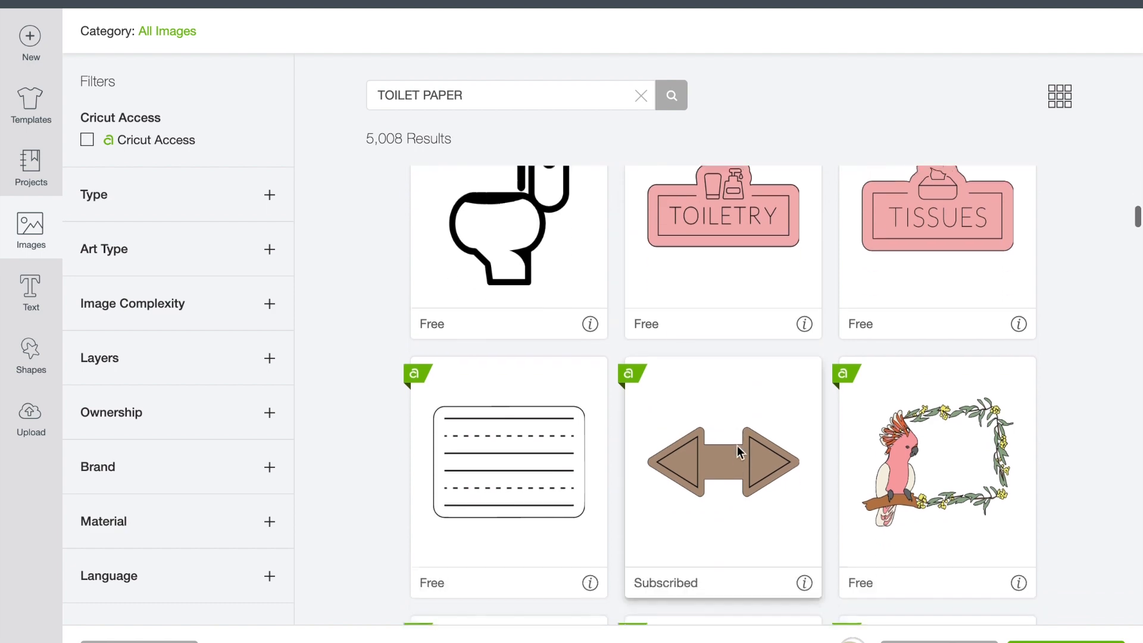
pyautogui.click(524, 445)
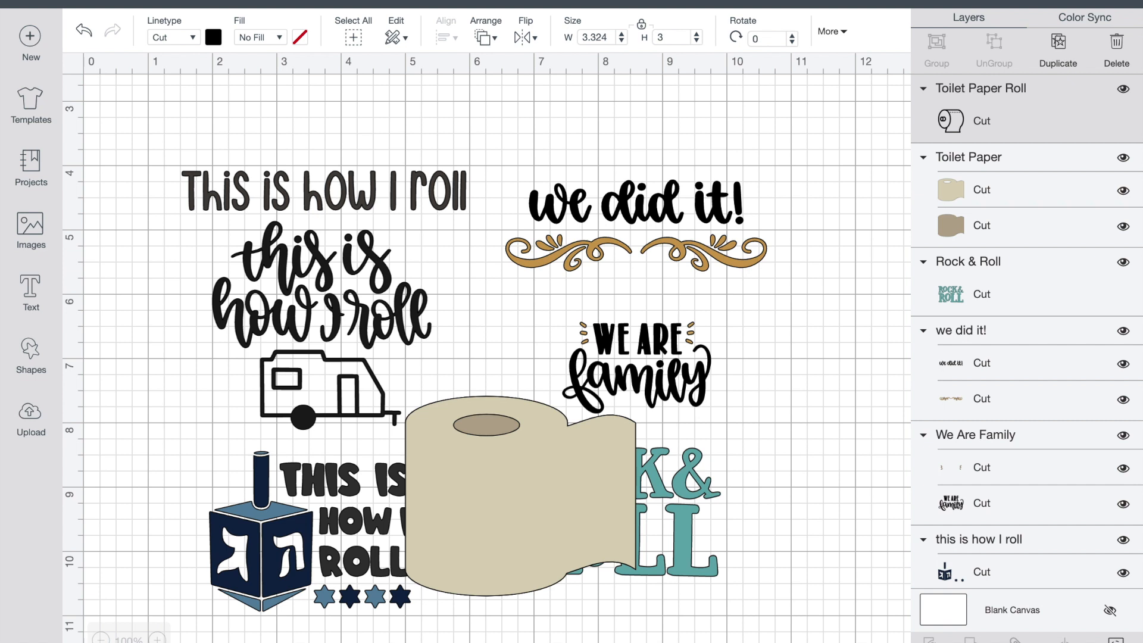
# Step: Delete the dreidel "this is how I roll" design and move the beige toilet paper into its place below the camper
pyautogui.click(320, 311)
pyautogui.click(348, 521)
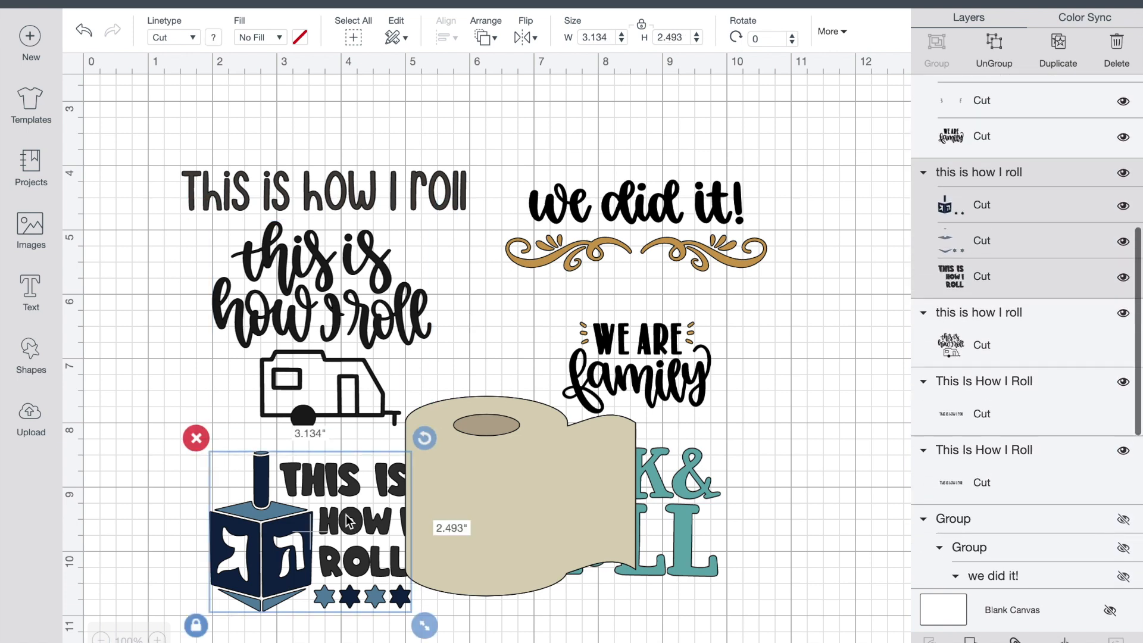
pyautogui.press('Delete')
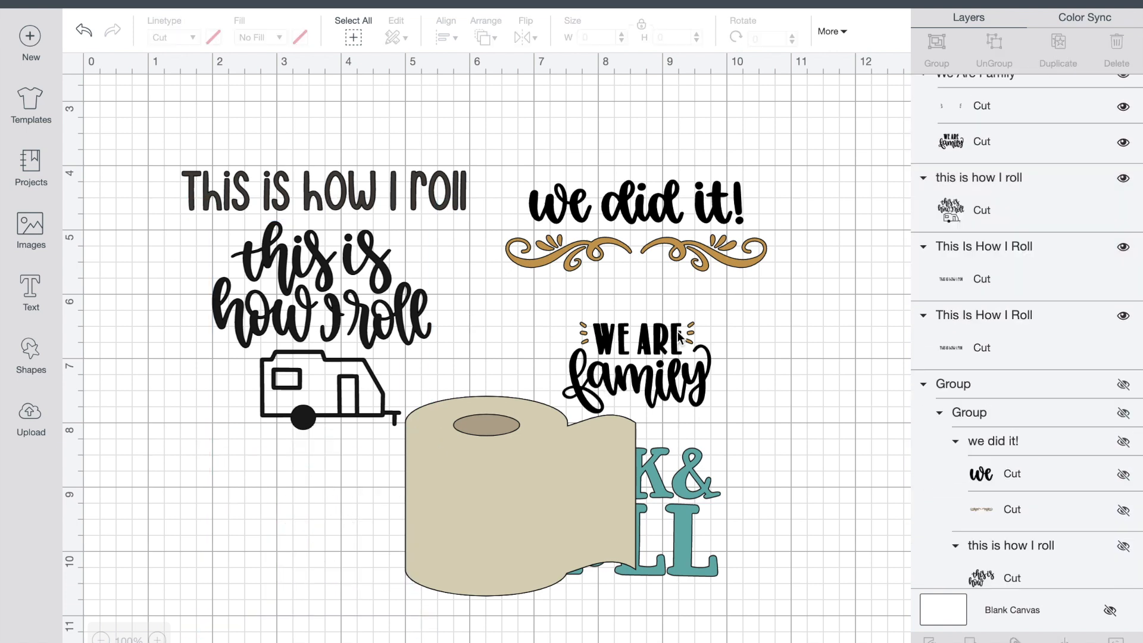
pyautogui.moveTo(508, 501); pyautogui.dragTo(302, 580)
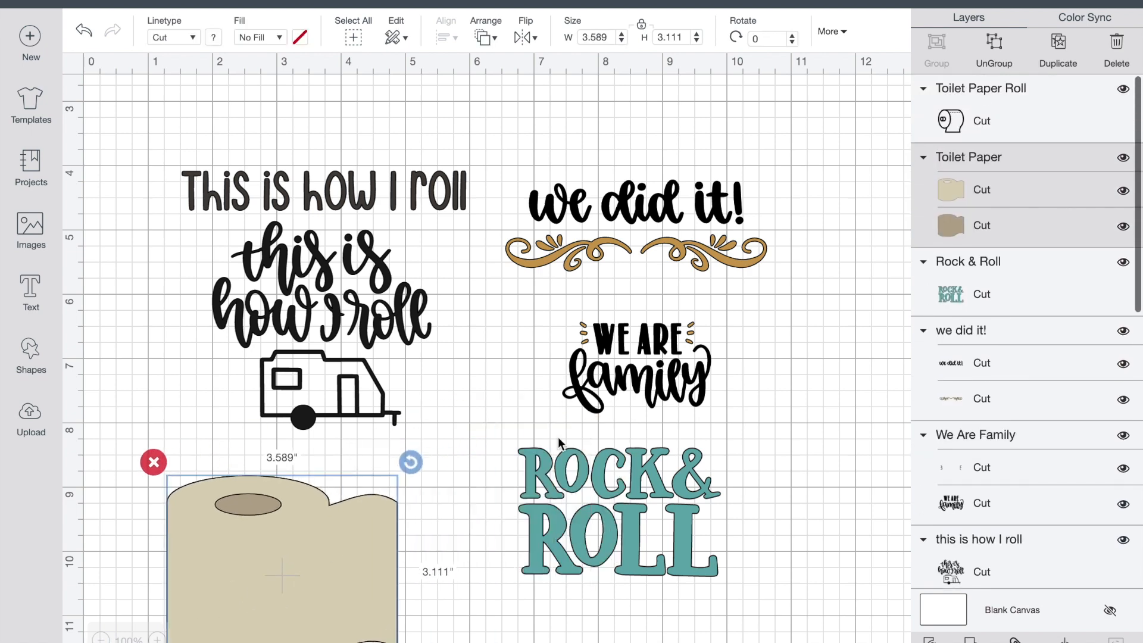
# Step: Delete the one-line "This is how I roll" text above the camper design and the "We Are Family" design
pyautogui.moveTo(647, 372)
pyautogui.mouseDown()
pyautogui.moveTo(471, 307)
pyautogui.moveTo(455, 270)
pyautogui.moveTo(573, 356)
pyautogui.moveTo(633, 360)
pyautogui.mouseUp()
pyautogui.click(305, 196)
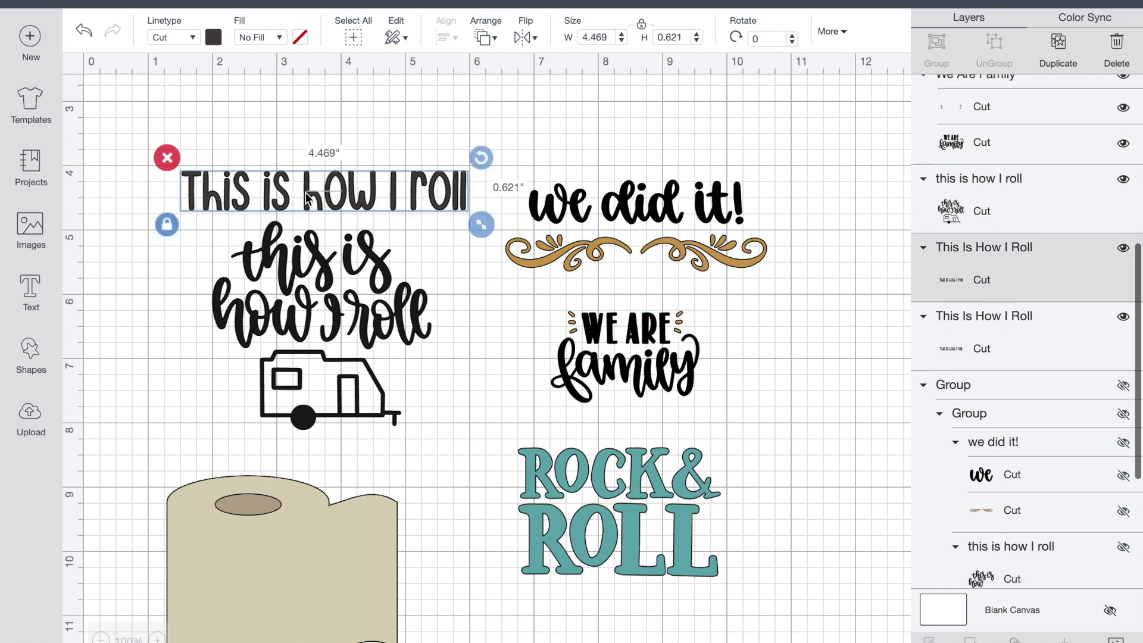
pyautogui.press('Delete')
pyautogui.click(636, 371)
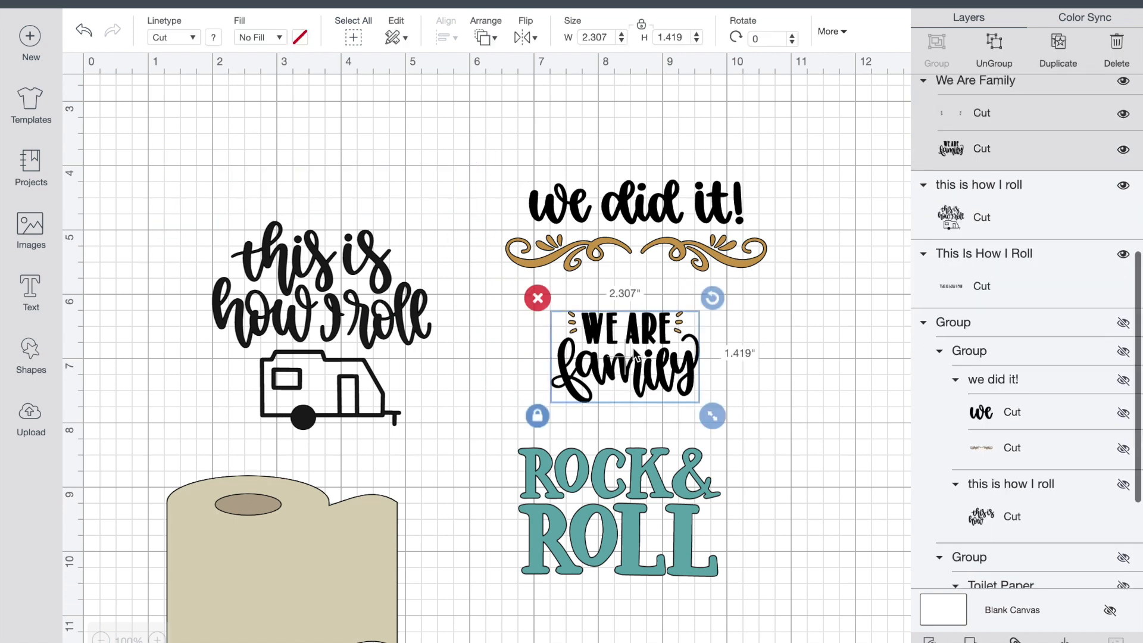
pyautogui.press('Delete')
# Step: Shrink the black outlined toilet paper roll, unlock its proportions and try fitting it over the word "ROLL"
pyautogui.scroll(-5, 719, 526)
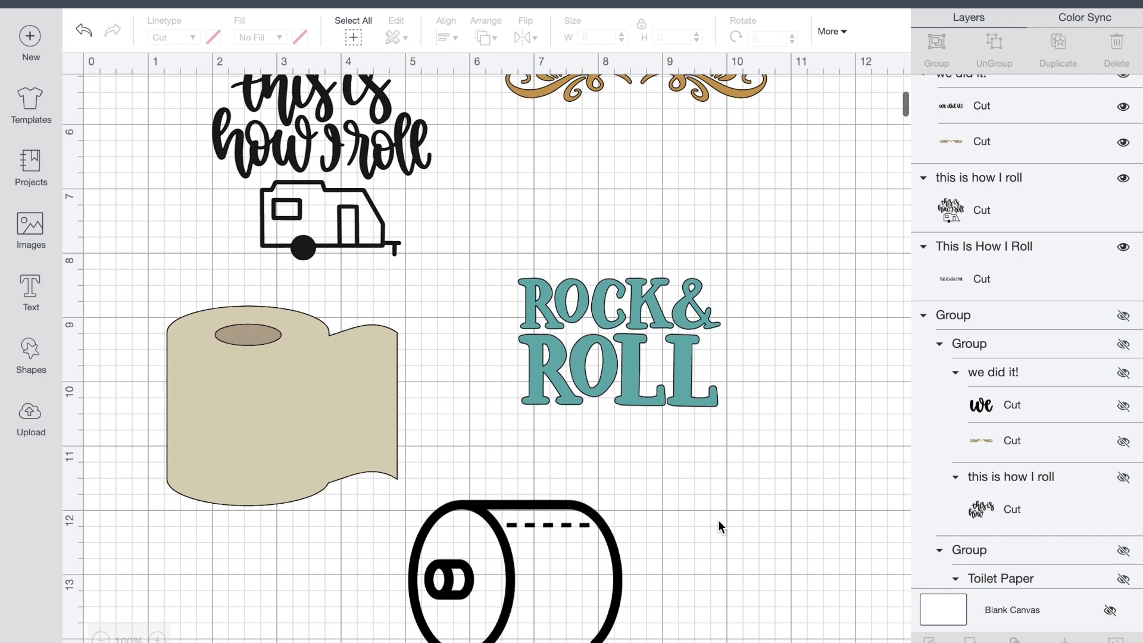
pyautogui.moveTo(558, 588); pyautogui.dragTo(688, 390)
pyautogui.moveTo(773, 519); pyautogui.dragTo(649, 410)
pyautogui.moveTo(553, 384); pyautogui.dragTo(586, 412)
pyautogui.click(555, 431)
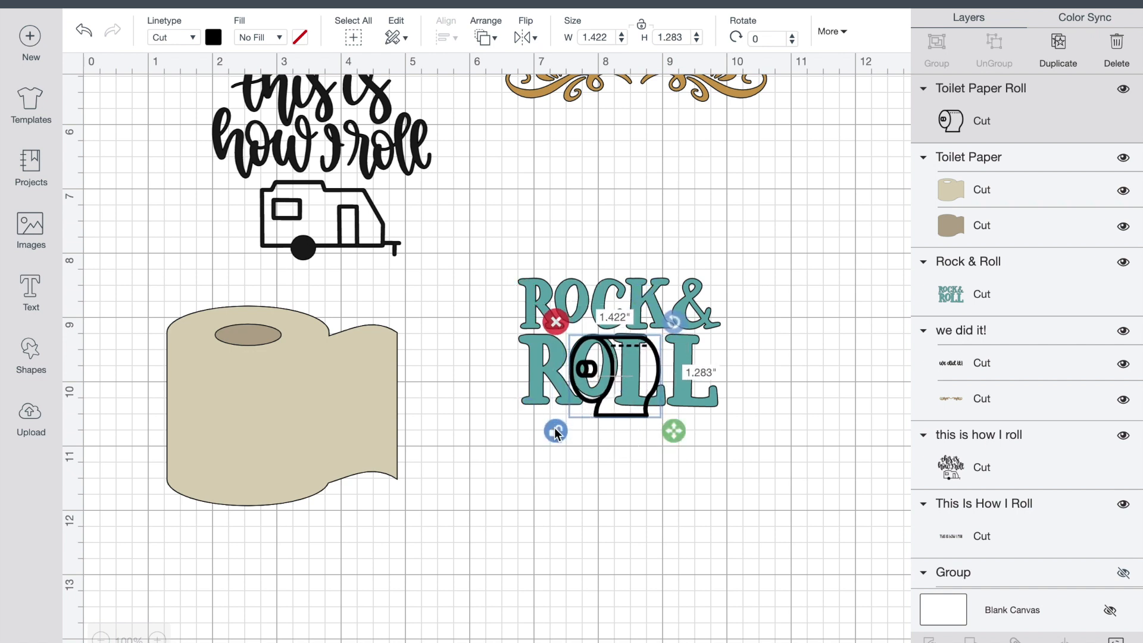
pyautogui.moveTo(675, 432); pyautogui.dragTo(651, 436)
# Step: Move the black outlined toilet paper roll off the "Rock & Roll" lettering and delete it
pyautogui.moveTo(612, 375); pyautogui.dragTo(611, 570)
pyautogui.press('Delete')
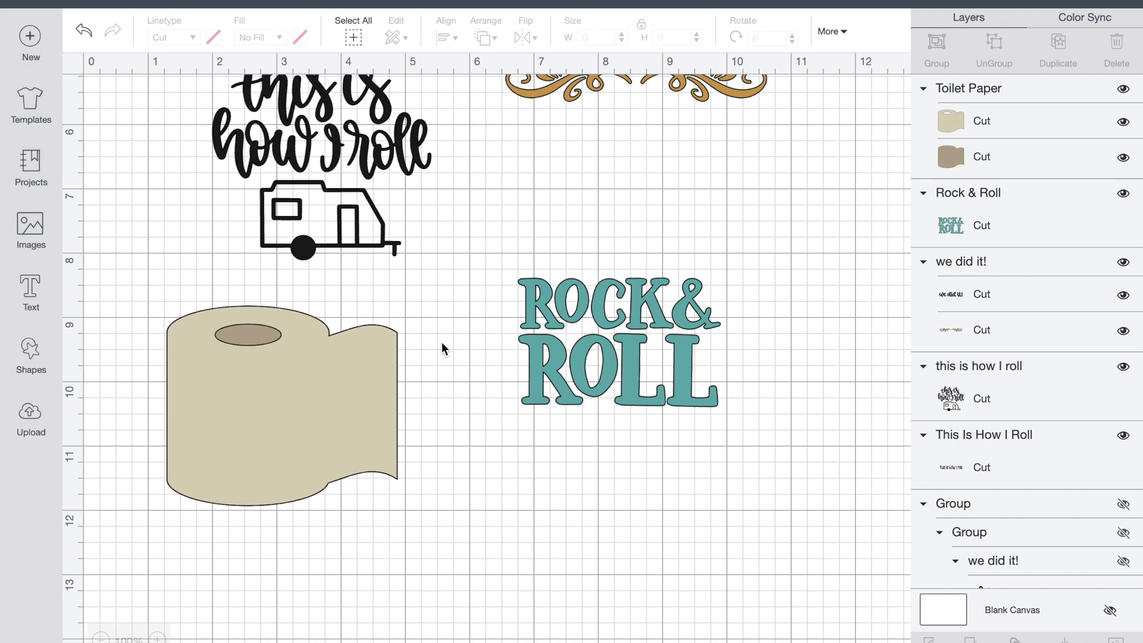
pyautogui.scroll(3, 441, 342)
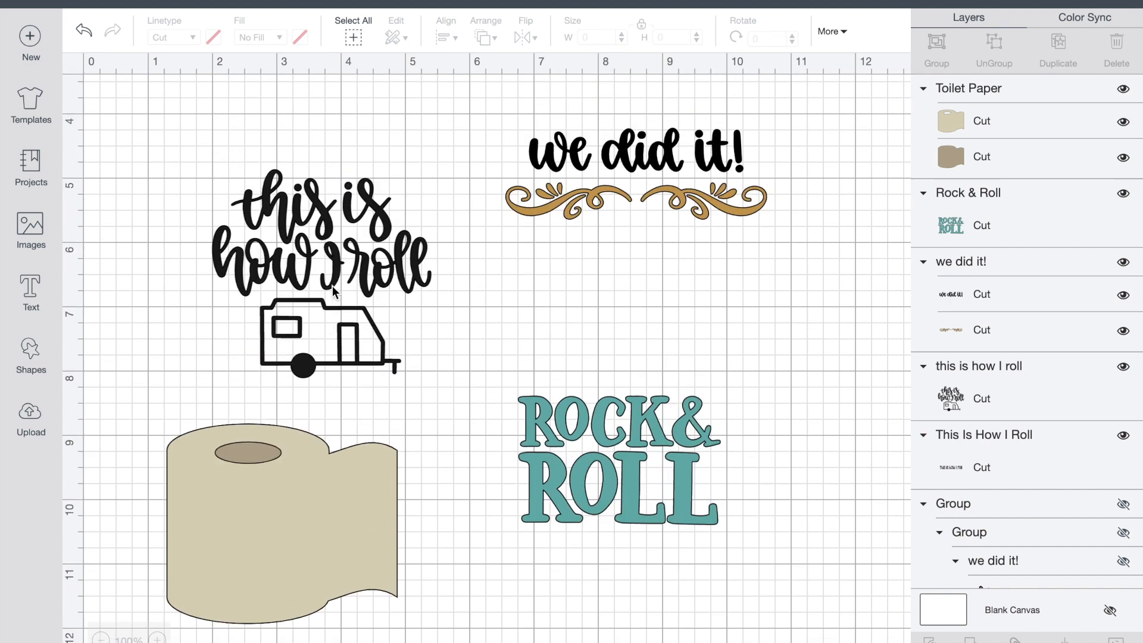
# Step: Hide all the camper contours, including body, door and window, in the "this is how I roll" design
pyautogui.click(317, 258)
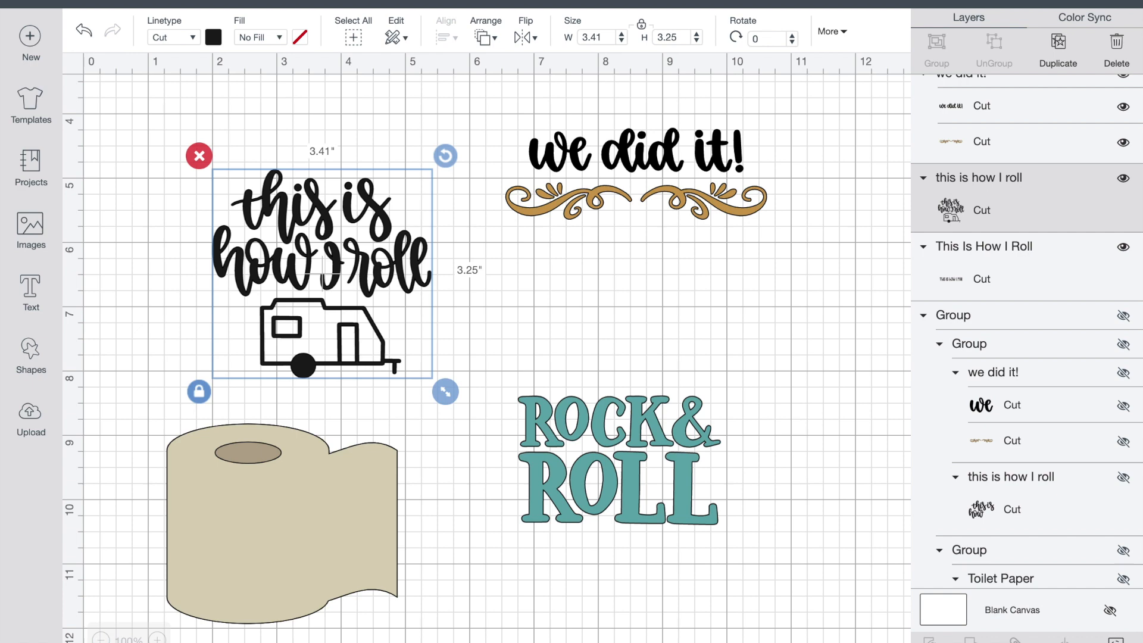
pyautogui.click(1116, 641)
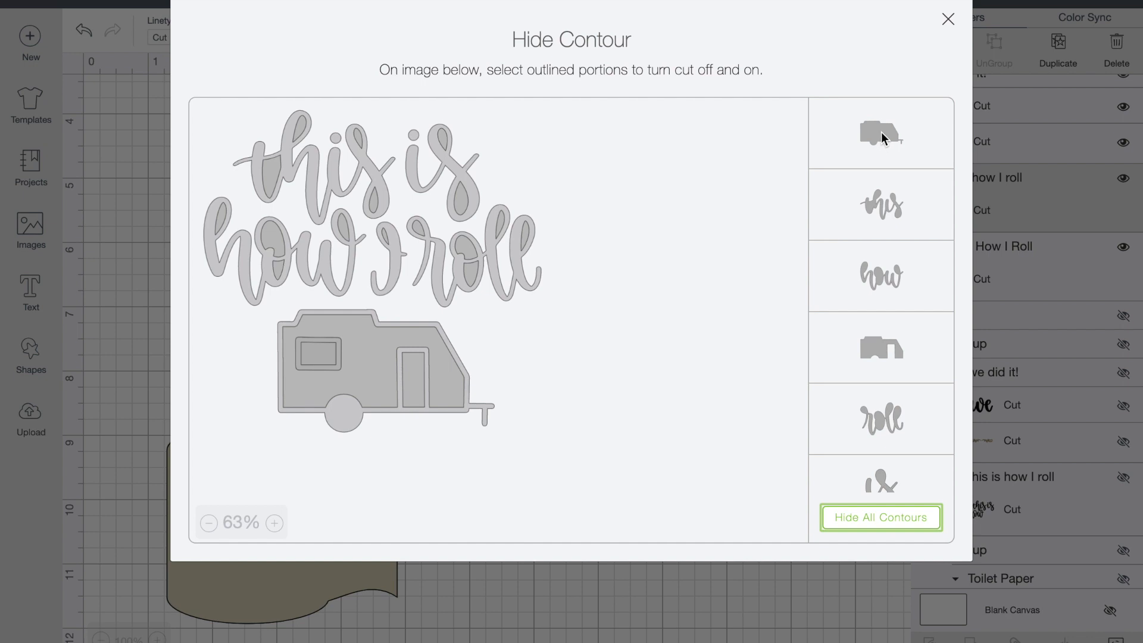
pyautogui.click(881, 132)
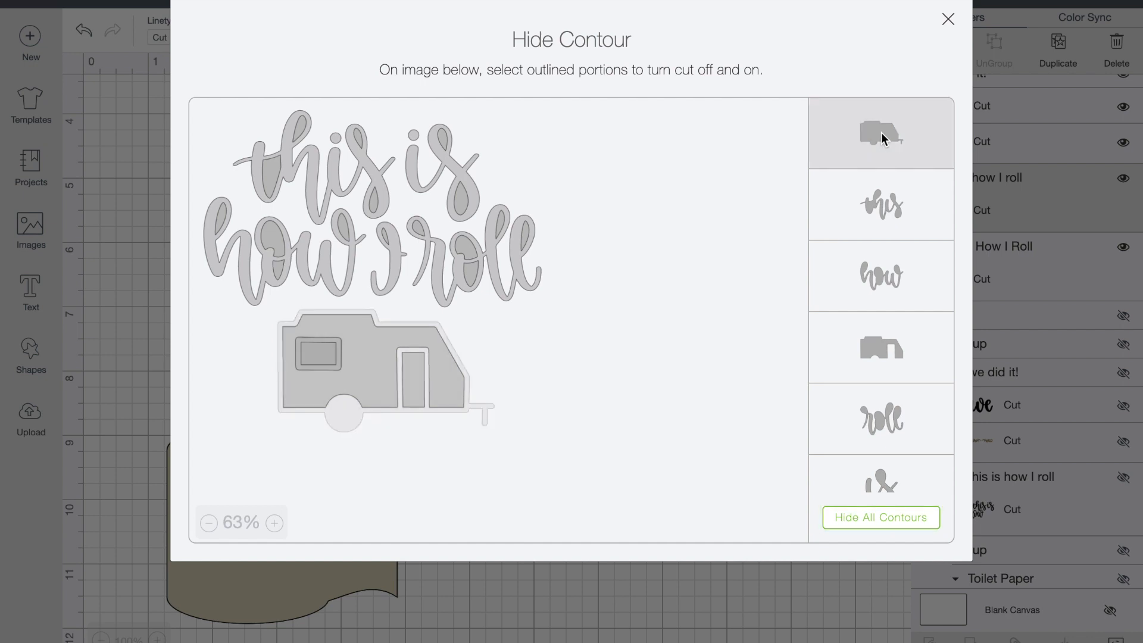
pyautogui.click(884, 344)
pyautogui.scroll(-3, 883, 344)
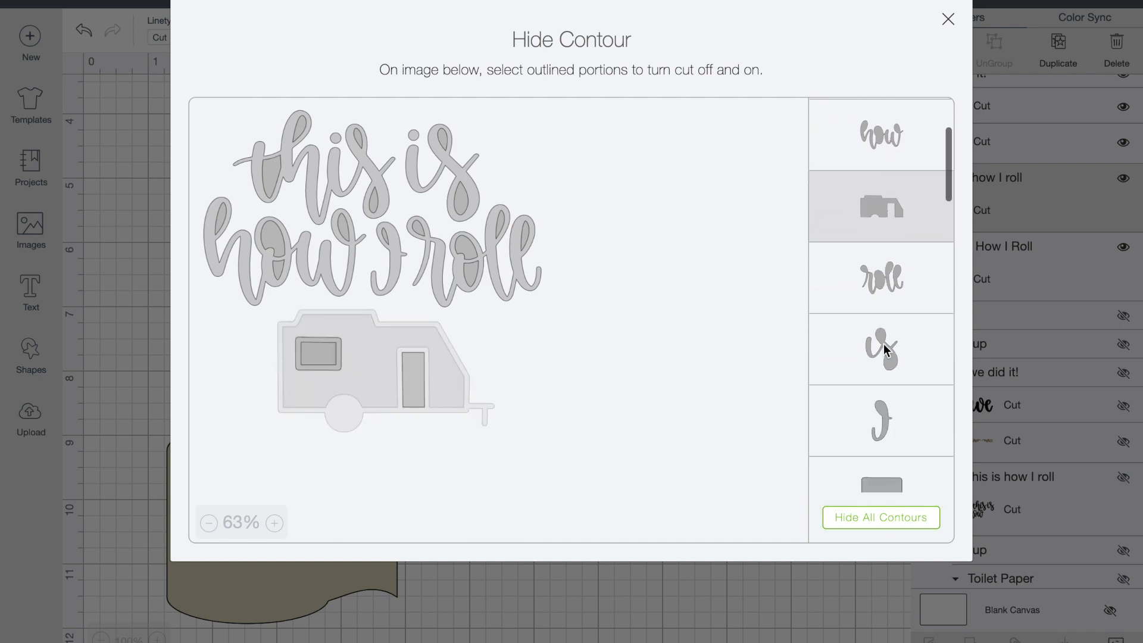
pyautogui.click(881, 360)
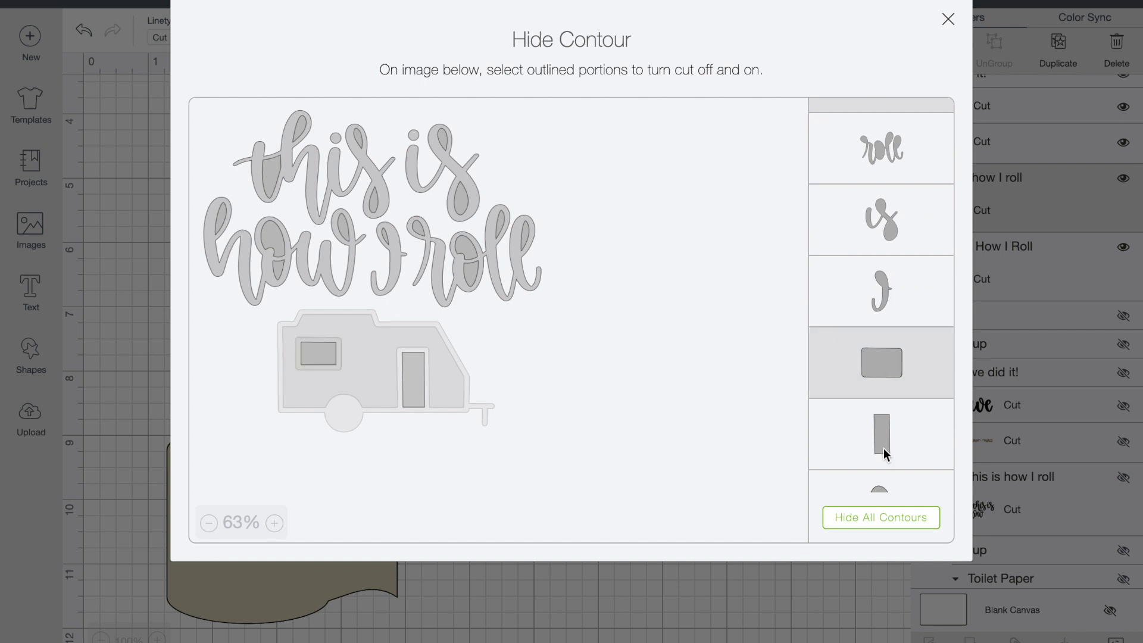
pyautogui.click(883, 446)
pyautogui.scroll(-2, 882, 446)
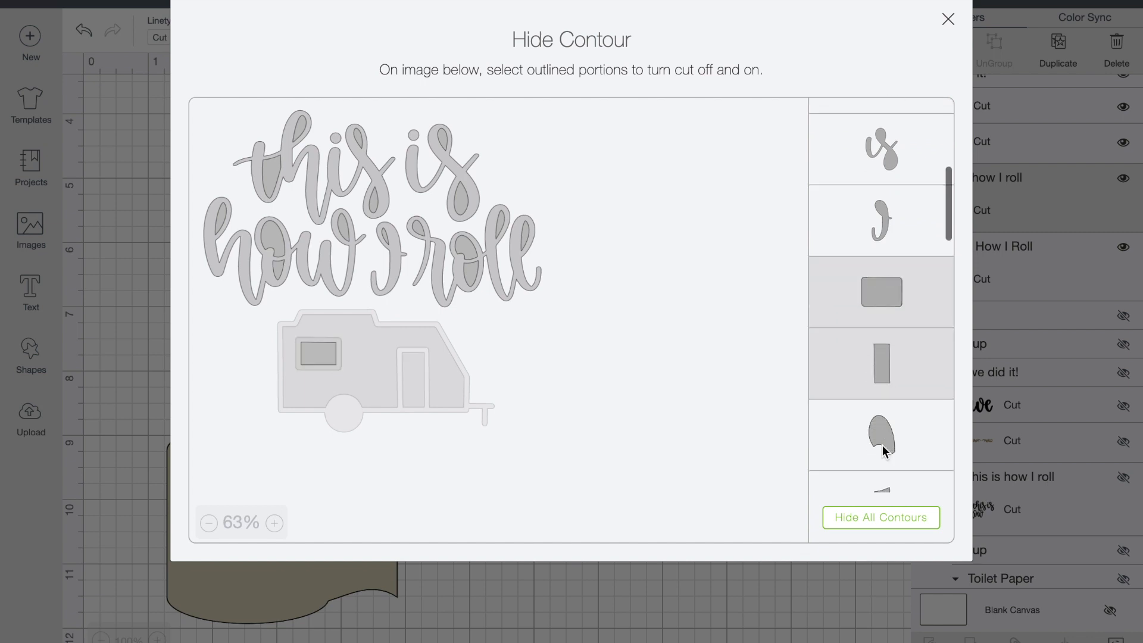
pyautogui.scroll(-2, 883, 447)
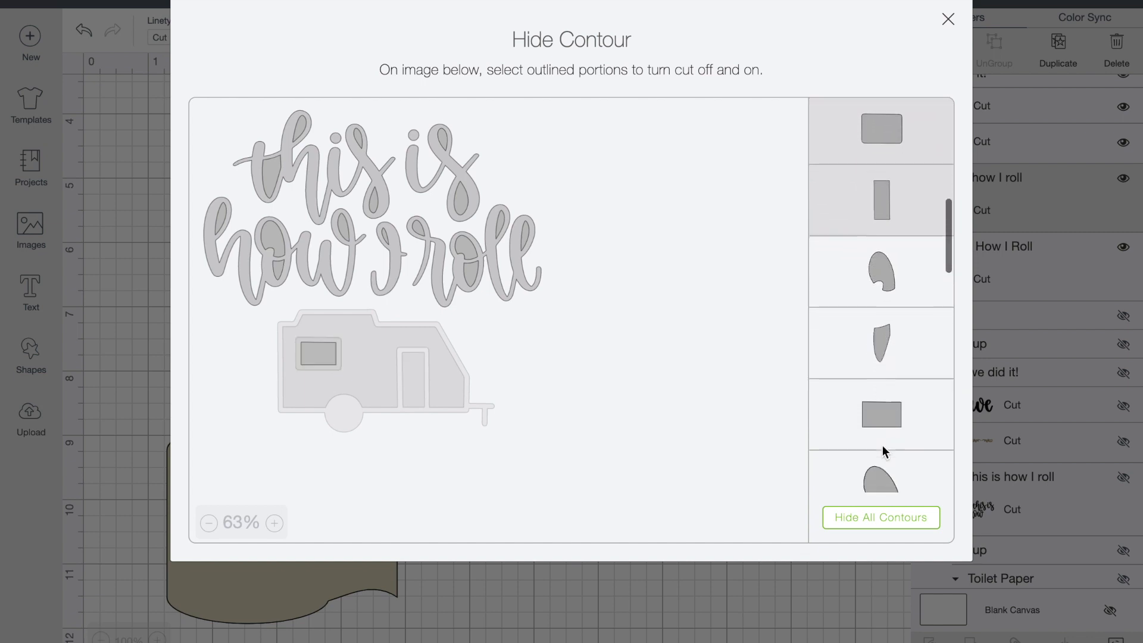
pyautogui.click(881, 417)
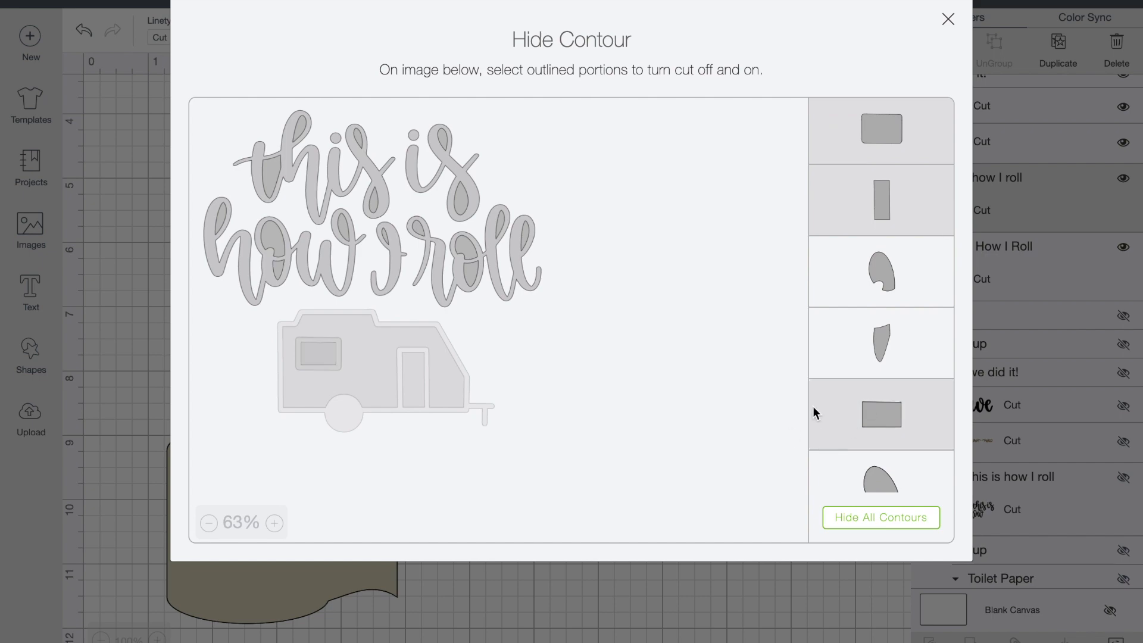
pyautogui.click(948, 19)
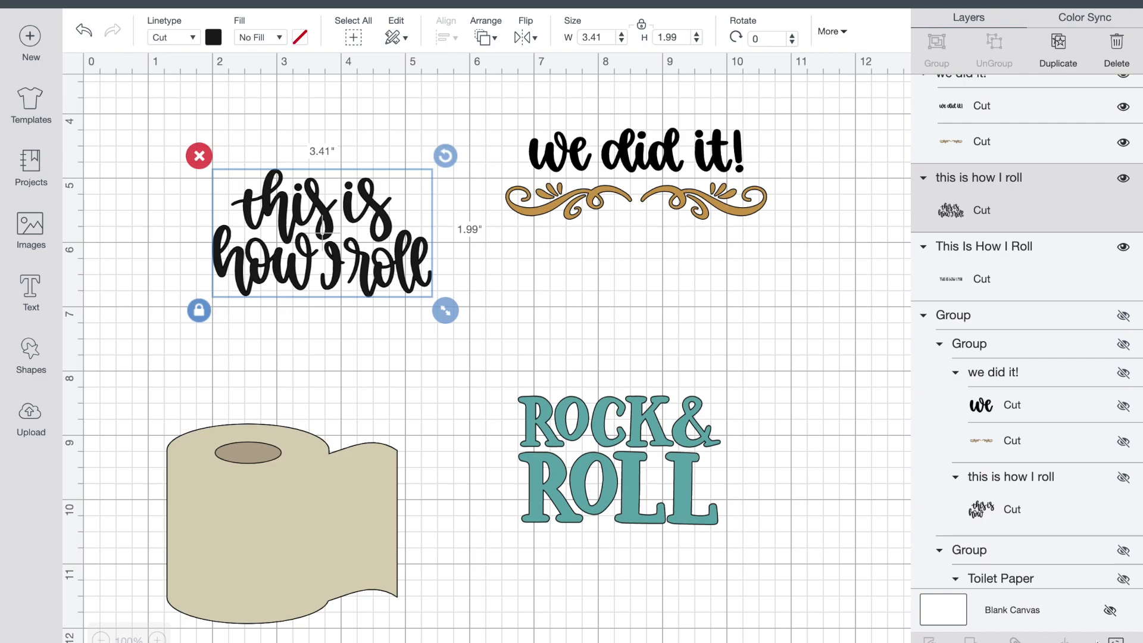
# Step: Hide the contours of the words "I" and "roll", including their inner loops, keeping only "this is how"
pyautogui.click(1116, 640)
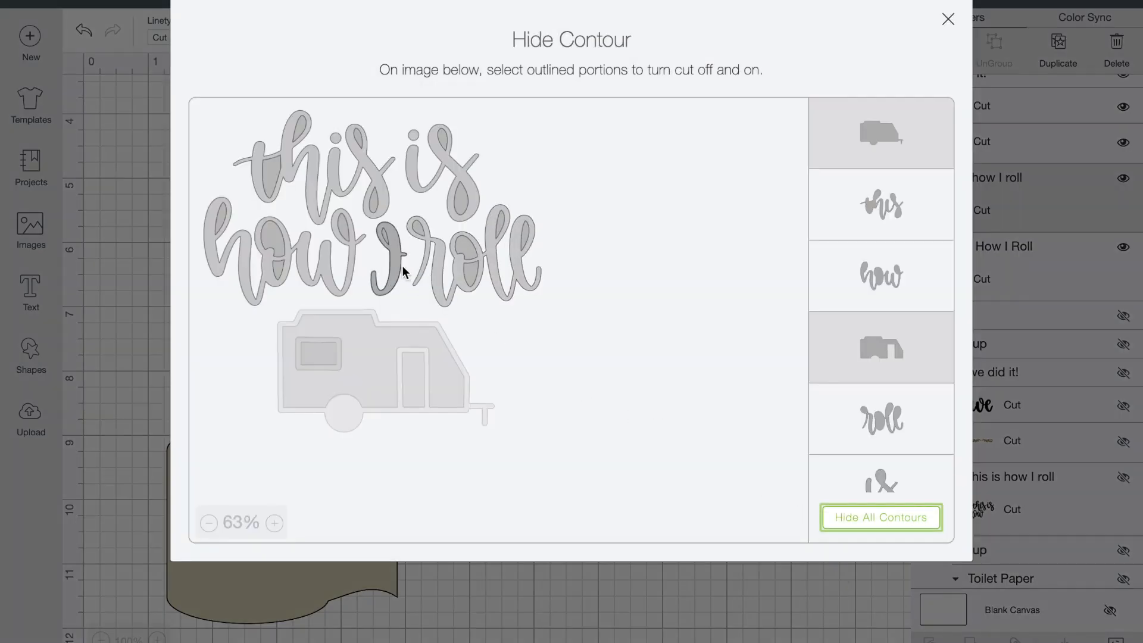
pyautogui.click(395, 263)
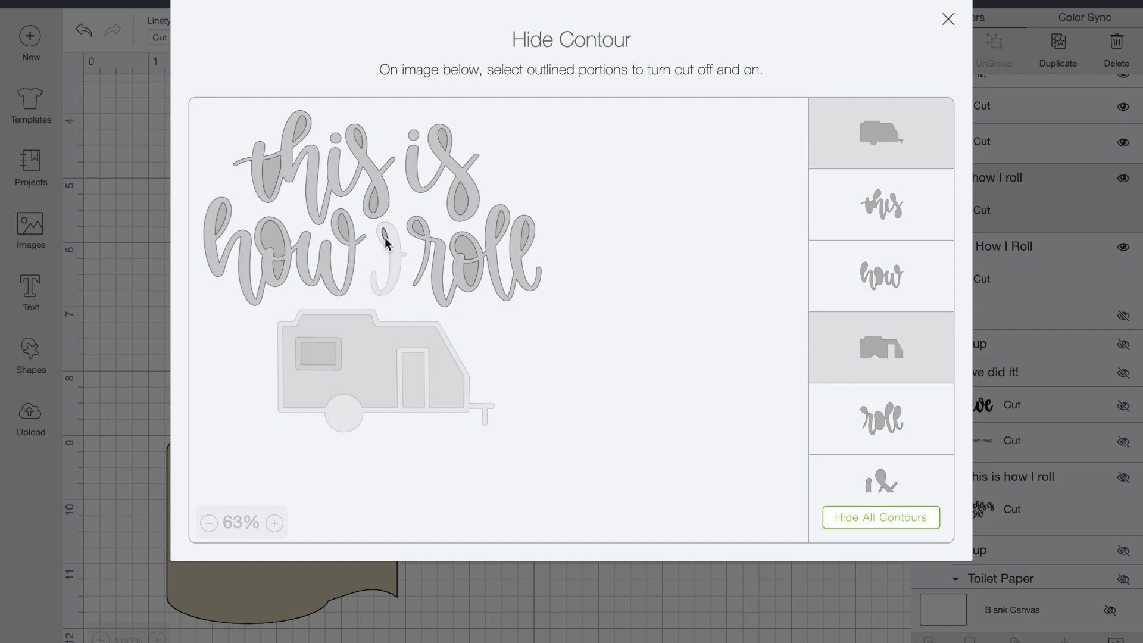
pyautogui.click(435, 271)
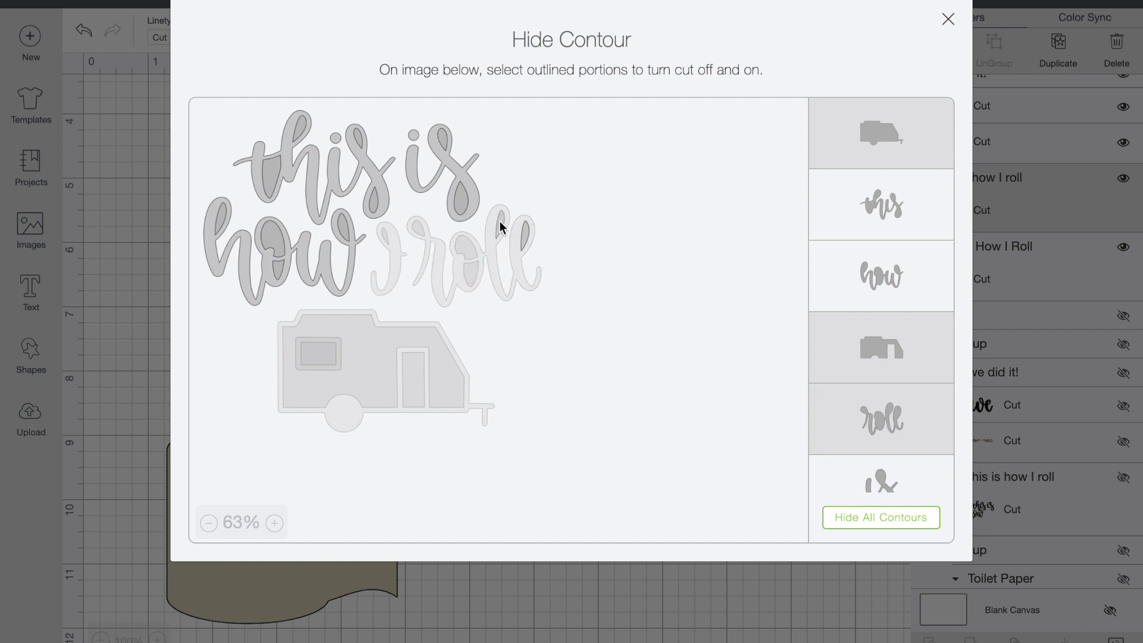
pyautogui.click(526, 236)
pyautogui.click(948, 21)
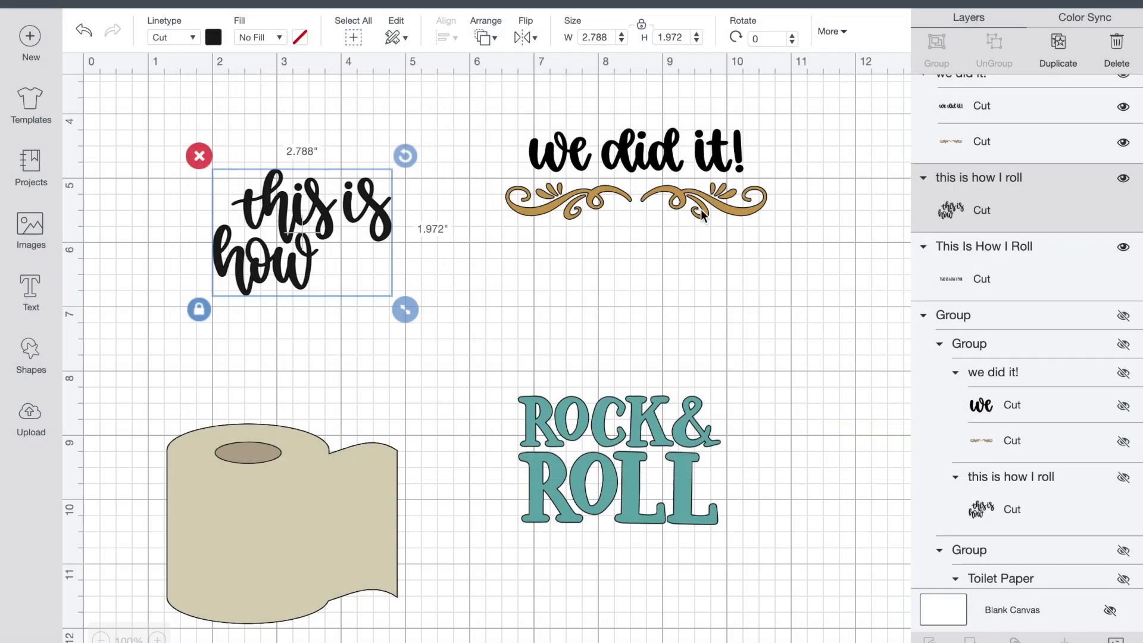
# Step: Move the "we did it!" design closer to "this is how" and hide its gold flourish layer
pyautogui.click(671, 165)
pyautogui.moveTo(671, 164); pyautogui.dragTo(633, 220)
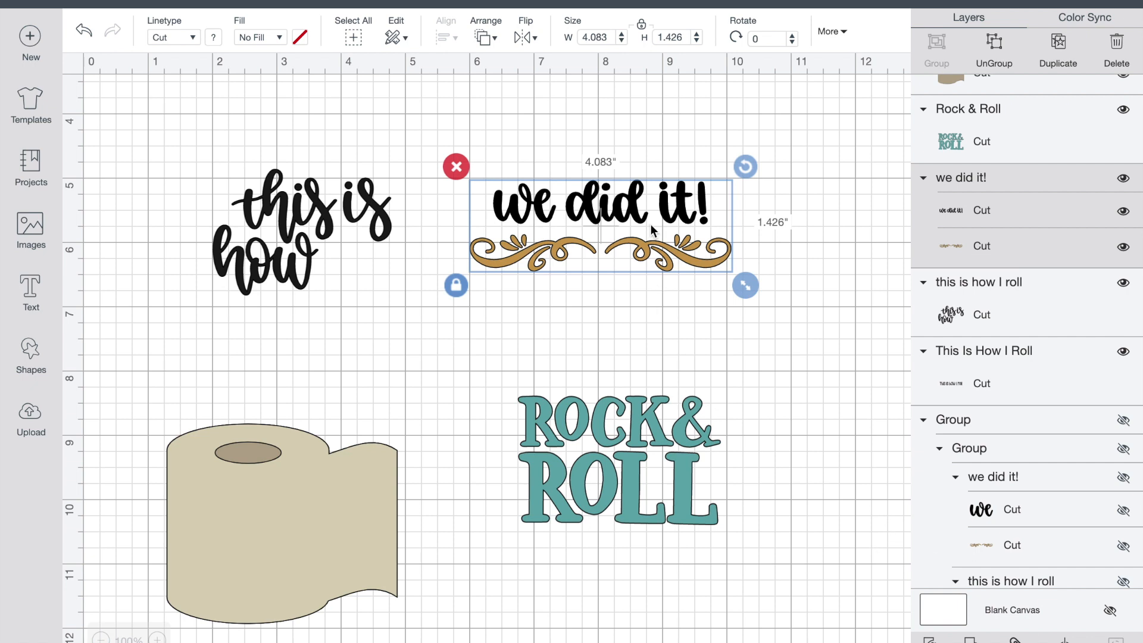
pyautogui.scroll(2, 1027, 206)
pyautogui.scroll(-4, 1027, 205)
pyautogui.scroll(-3, 1028, 210)
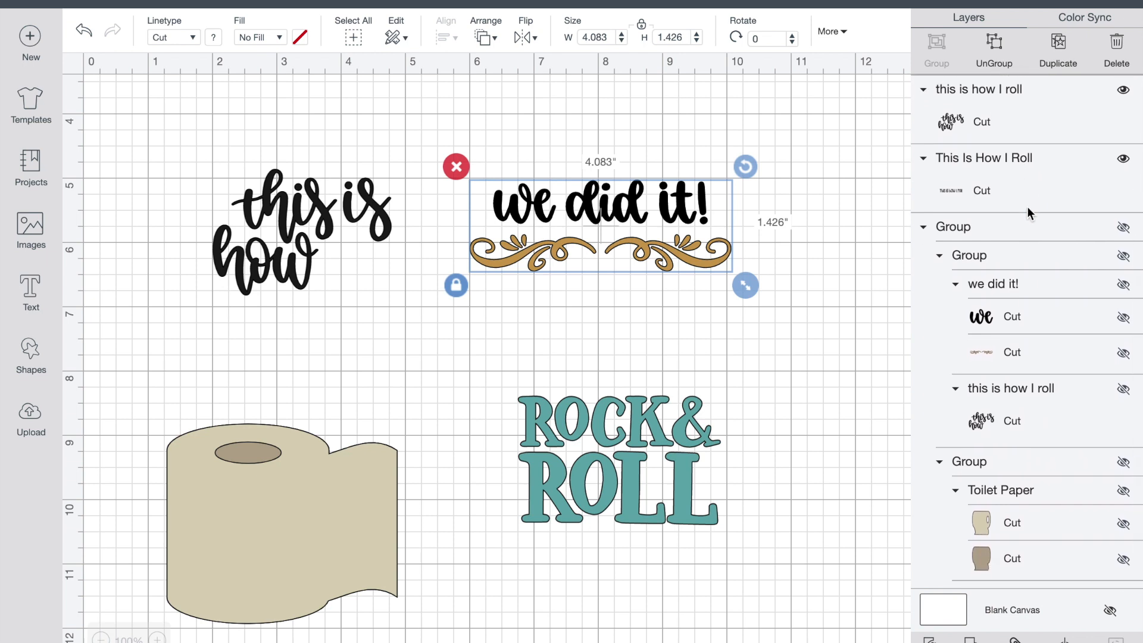
pyautogui.click(657, 251)
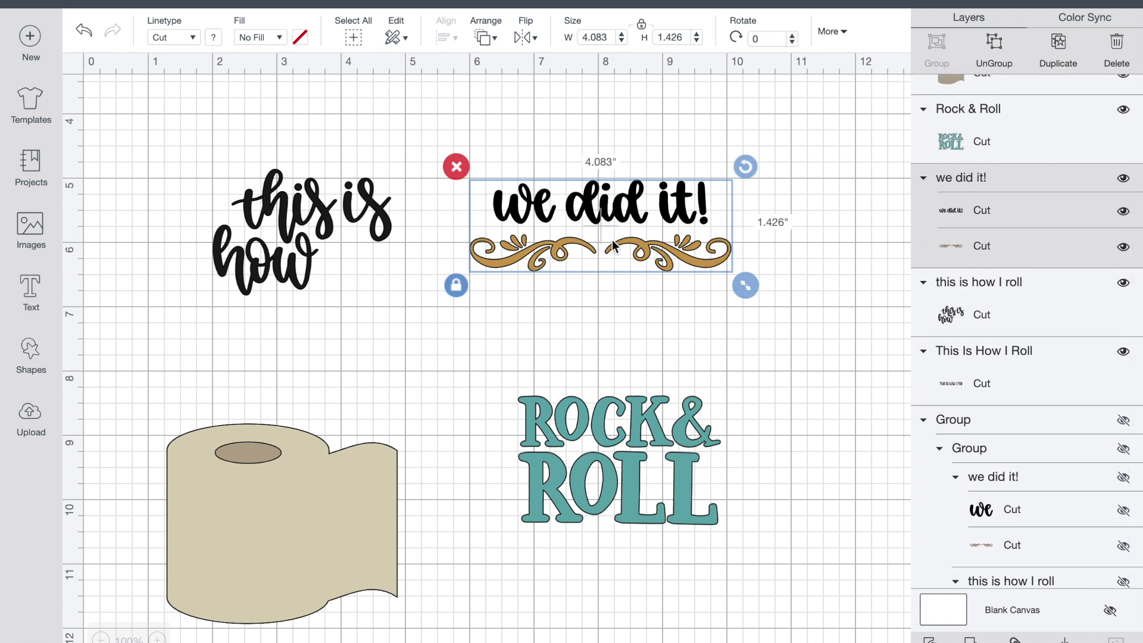
pyautogui.click(1124, 246)
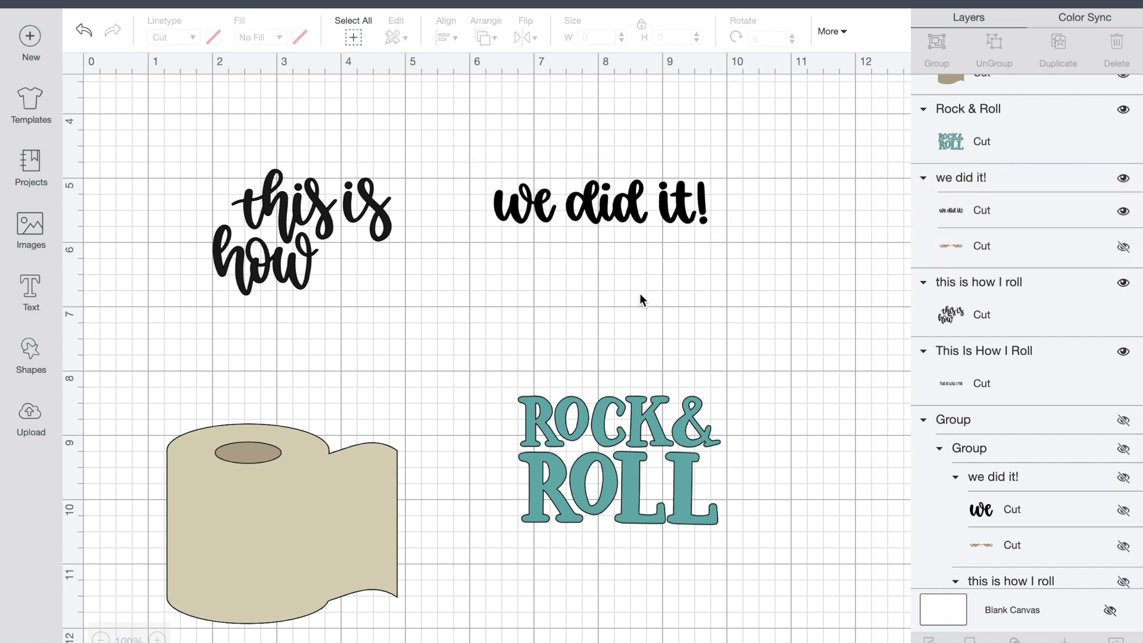
# Step: Hide the contours of "did it!" in the "we did it!" lettering, keeping only the word "we"
pyautogui.click(629, 209)
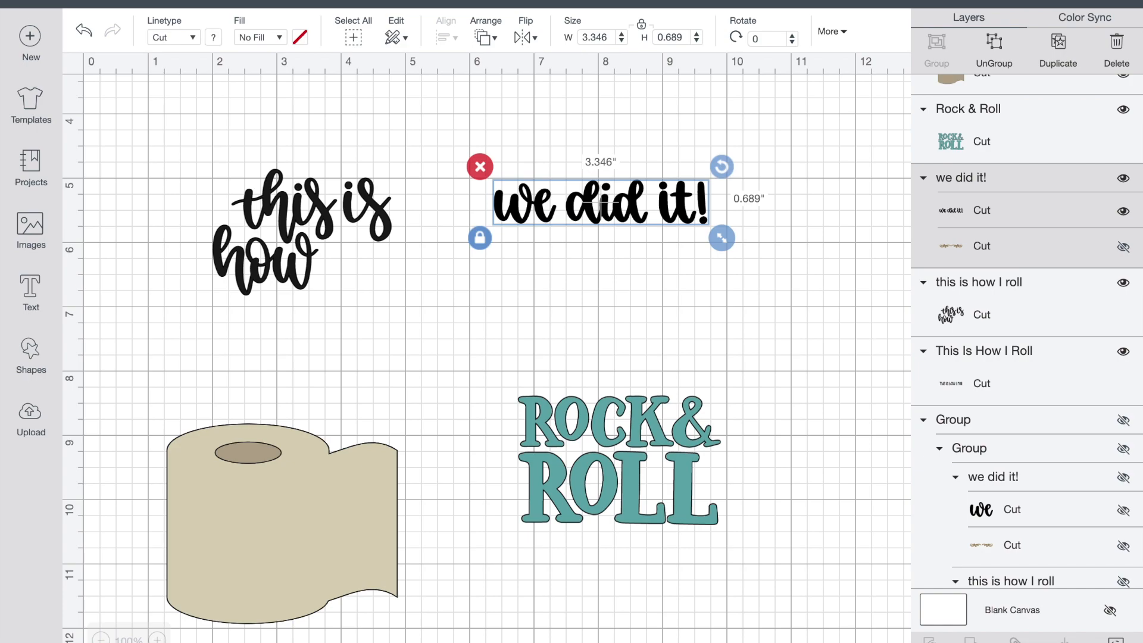
pyautogui.click(1116, 641)
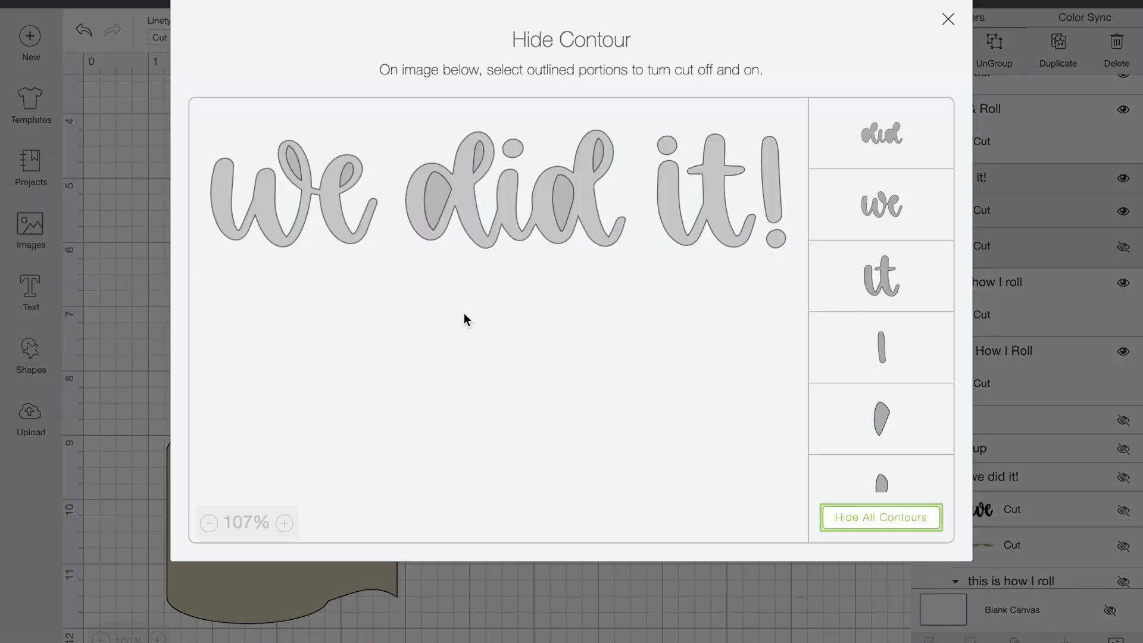
pyautogui.click(418, 223)
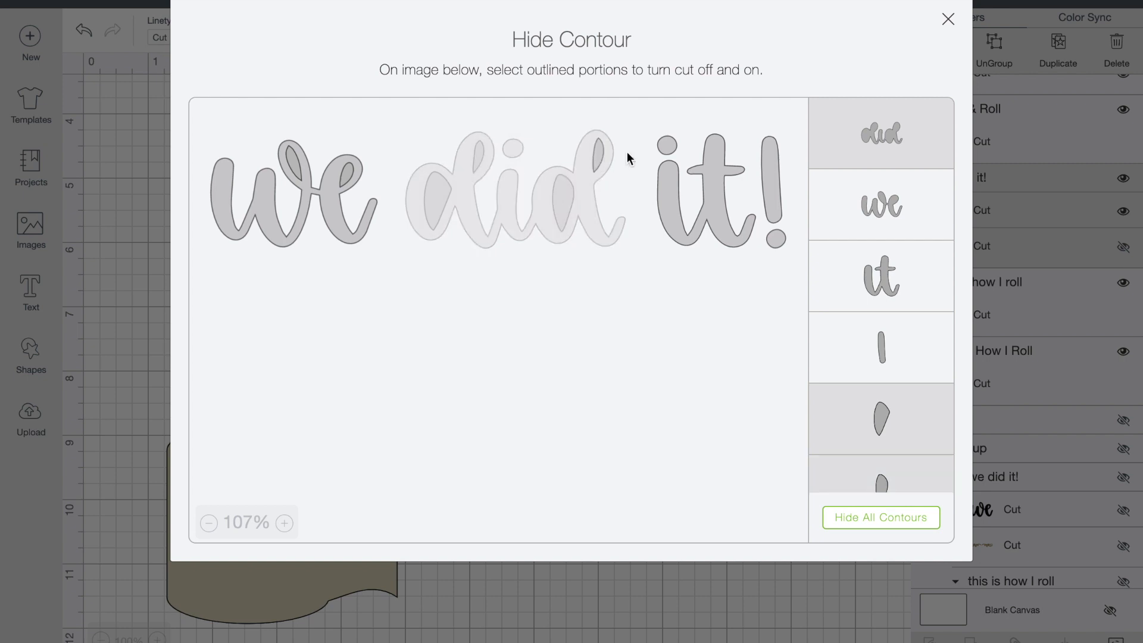
pyautogui.click(670, 186)
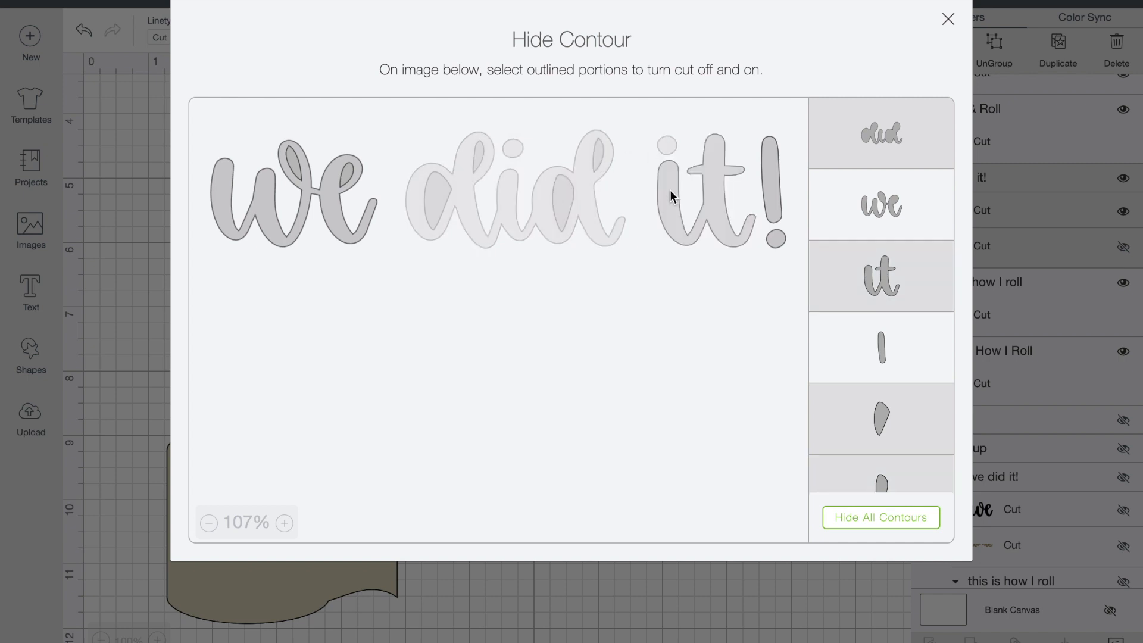
pyautogui.click(768, 181)
pyautogui.click(774, 239)
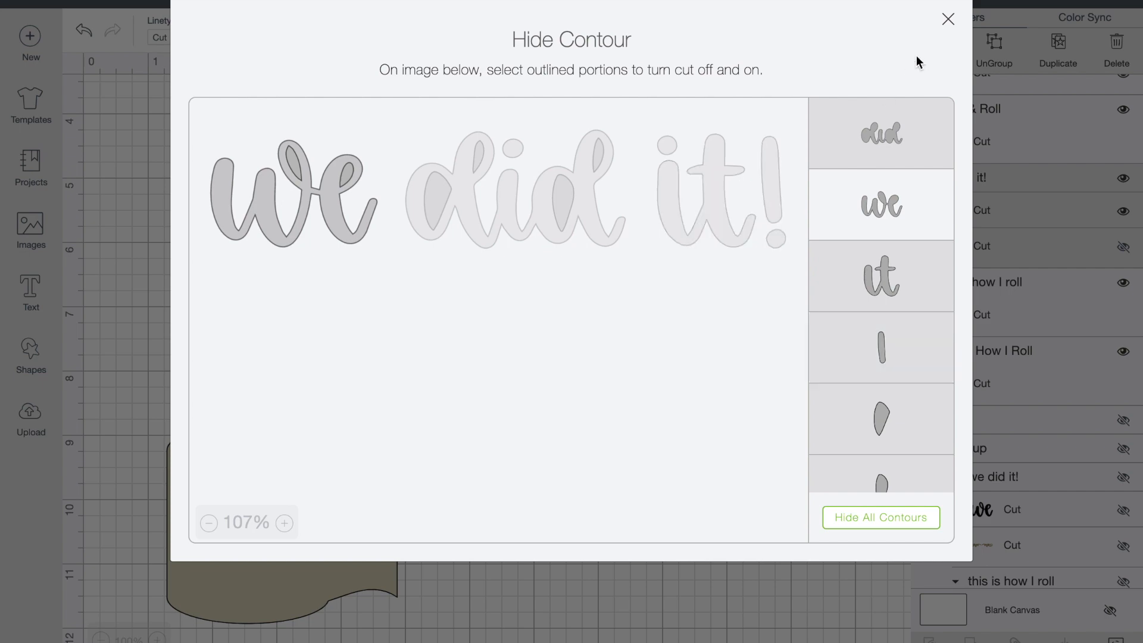
pyautogui.click(949, 21)
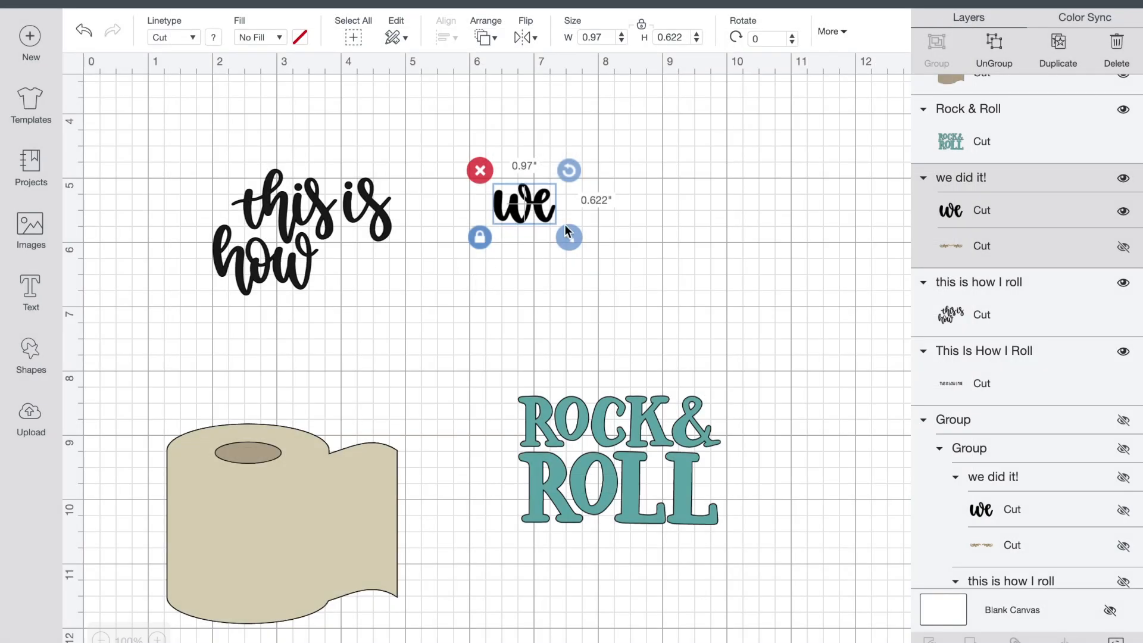
# Step: Place "we" right after "how", unlock its proportions and stretch it to about 0.997 by 0.802 inches
pyautogui.moveTo(548, 211); pyautogui.dragTo(385, 274)
pyautogui.click(318, 296)
pyautogui.moveTo(399, 296); pyautogui.dragTo(400, 307)
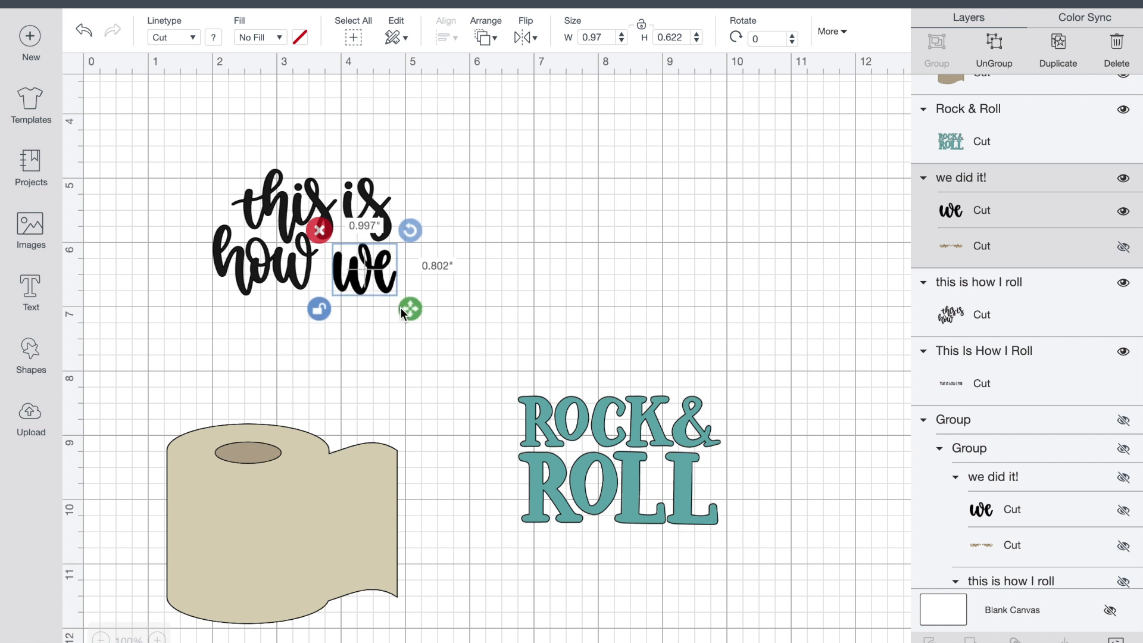
pyautogui.moveTo(367, 272); pyautogui.dragTo(363, 269)
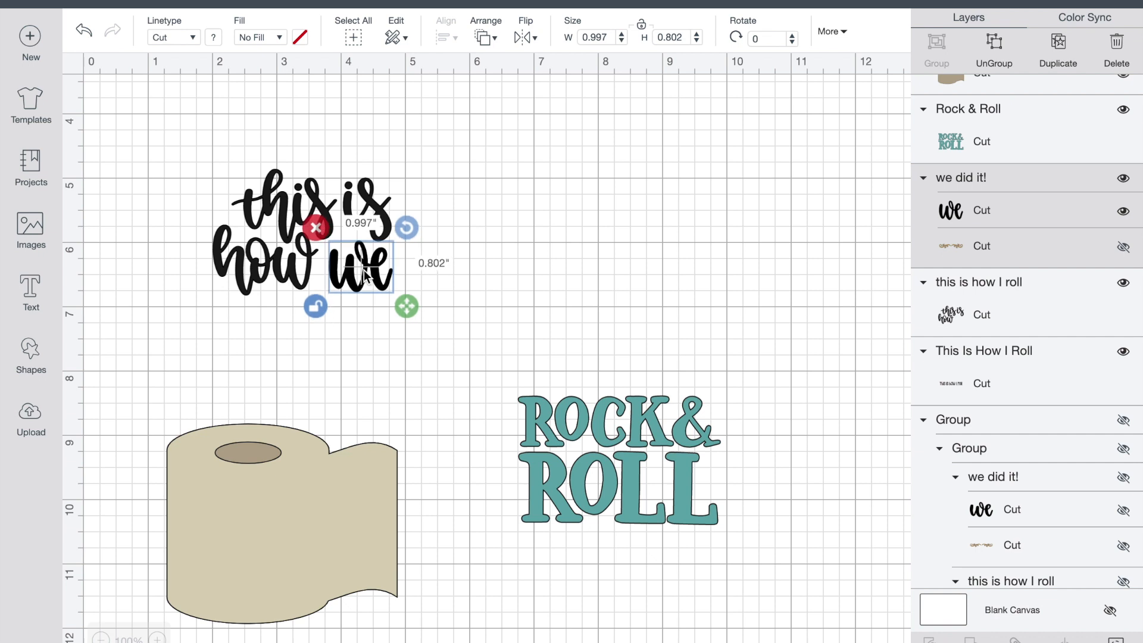
# Step: Move the beige toilet paper away from the lettering and place "Rock & Roll" directly beneath "this is how we"
pyautogui.rightClick(270, 504)
pyautogui.moveTo(238, 573); pyautogui.dragTo(668, 255)
pyautogui.moveTo(658, 440); pyautogui.dragTo(358, 380)
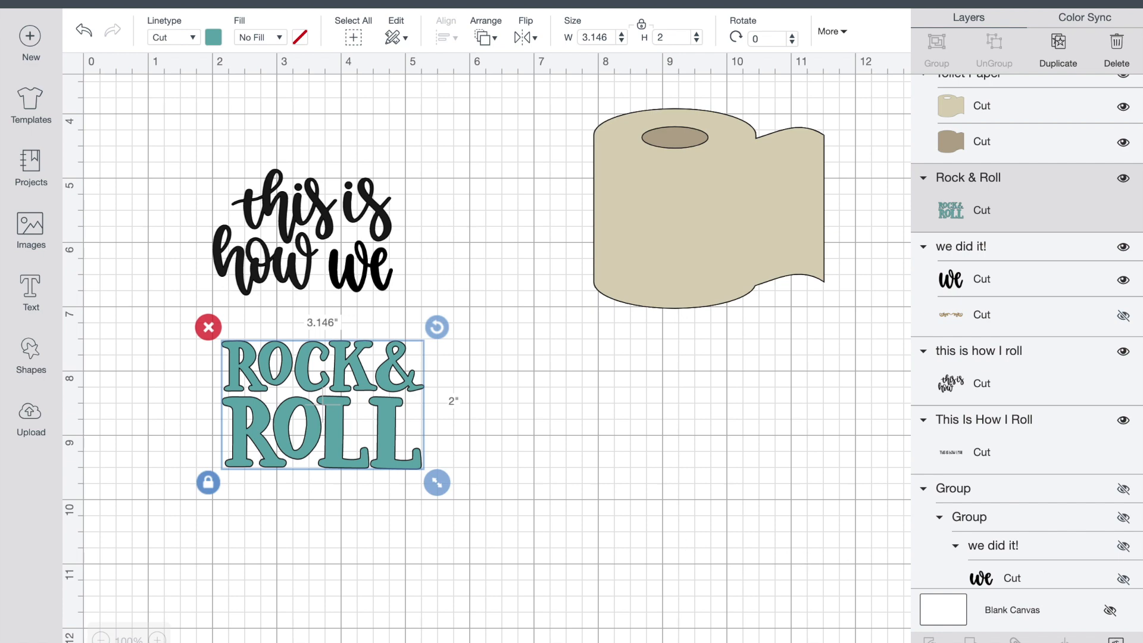
# Step: Hide the contours of the "C", "K" and "&" and the outer "O" of "ROCK" in the "Rock & Roll" image
pyautogui.click(1116, 641)
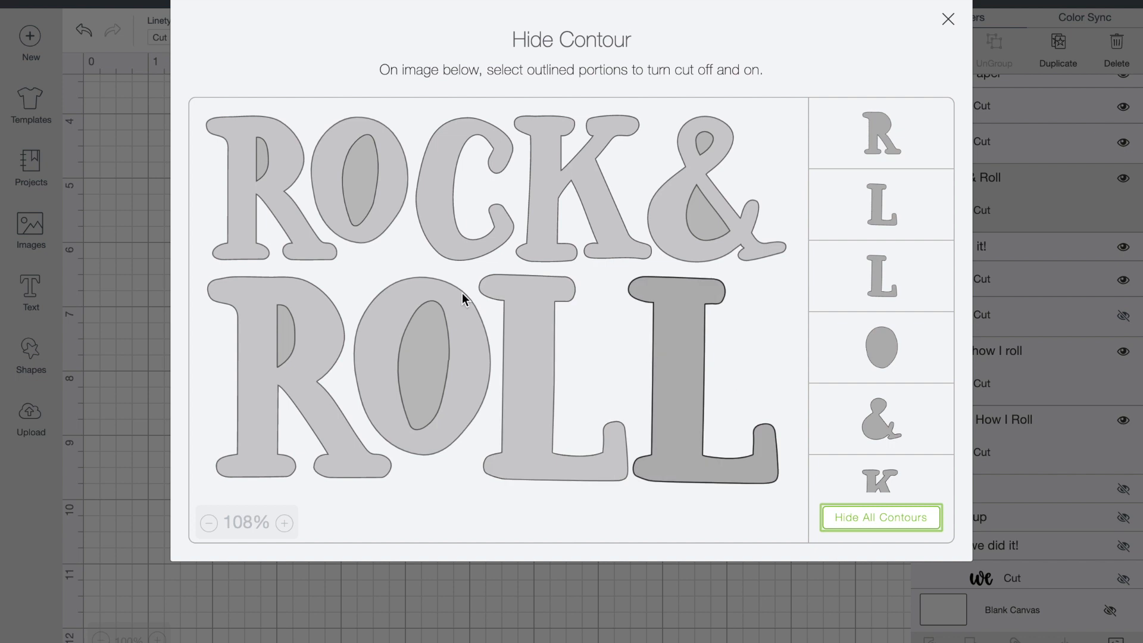
pyautogui.click(360, 181)
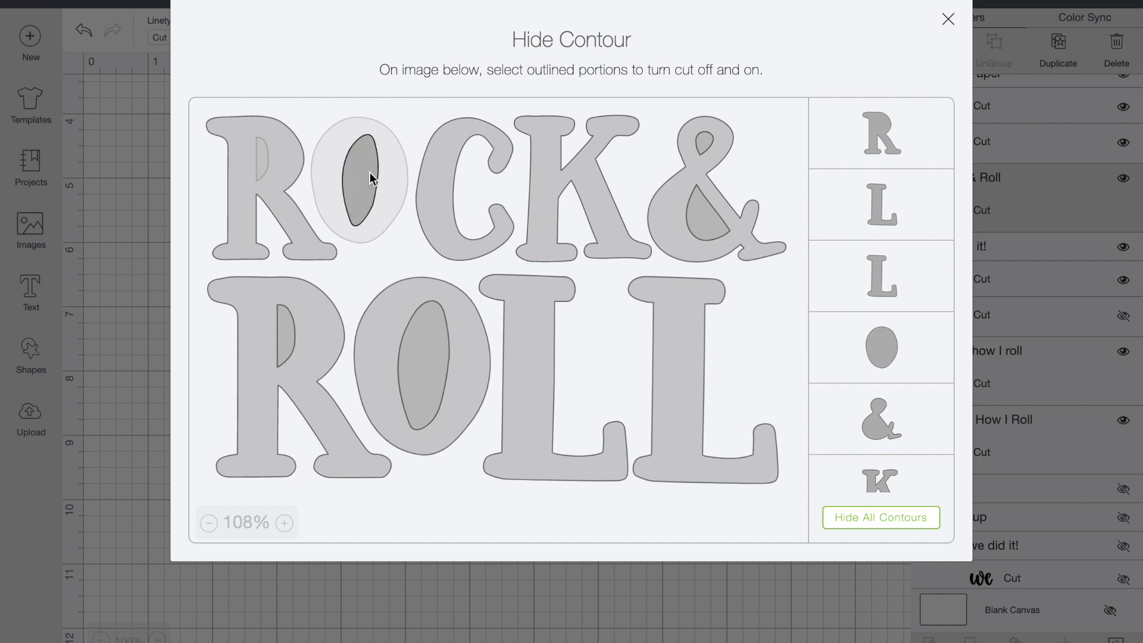
pyautogui.click(437, 189)
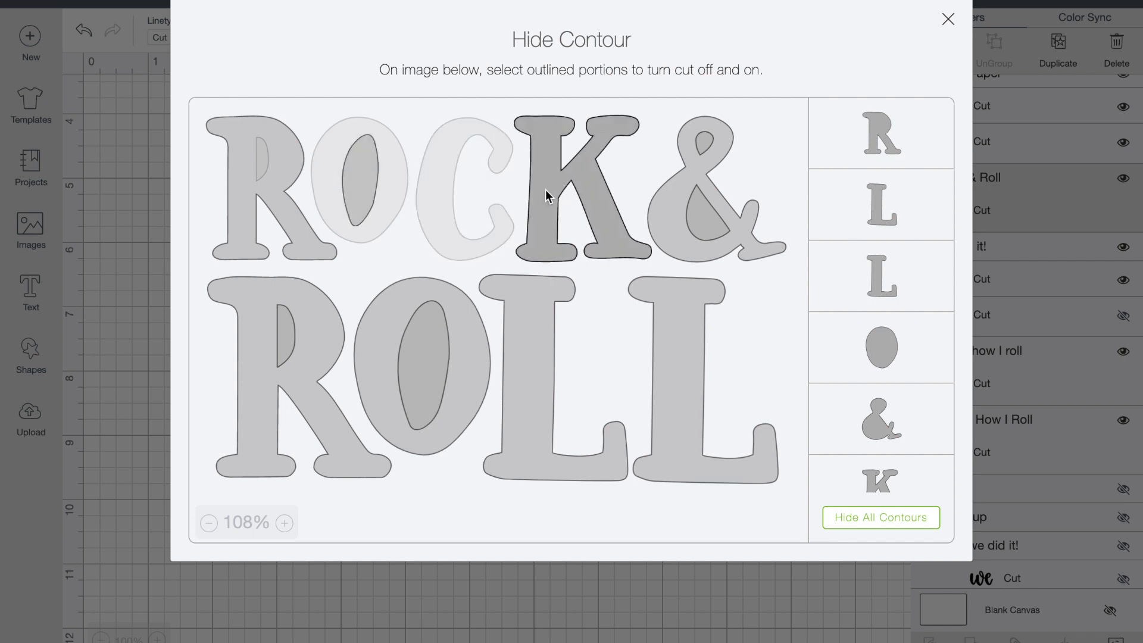
pyautogui.click(546, 189)
pyautogui.click(683, 202)
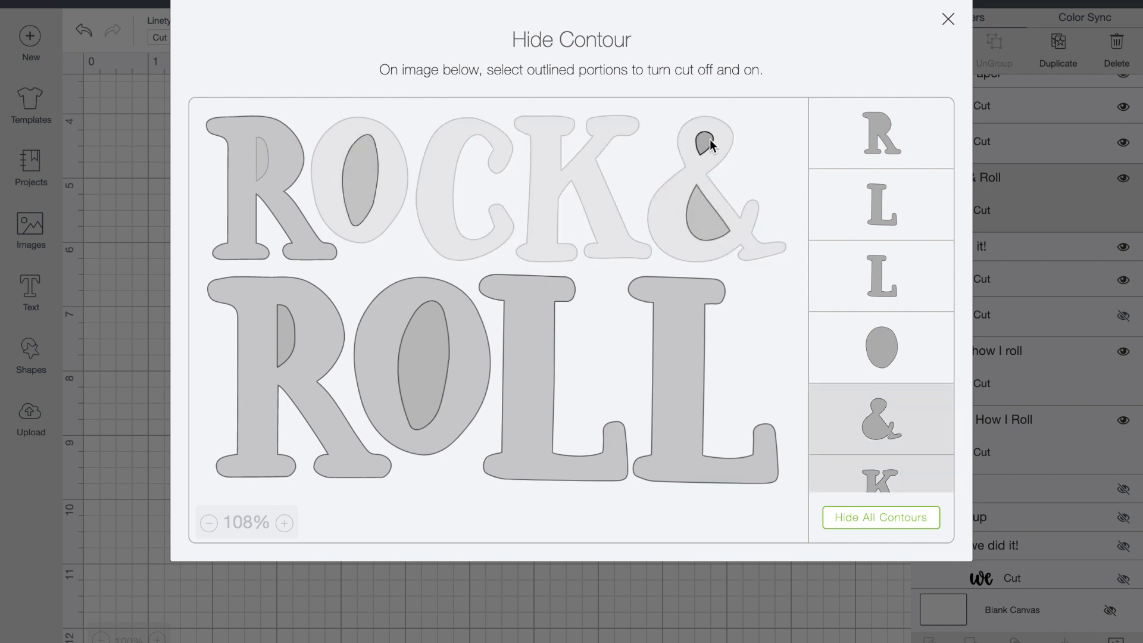
pyautogui.click(712, 227)
pyautogui.click(948, 19)
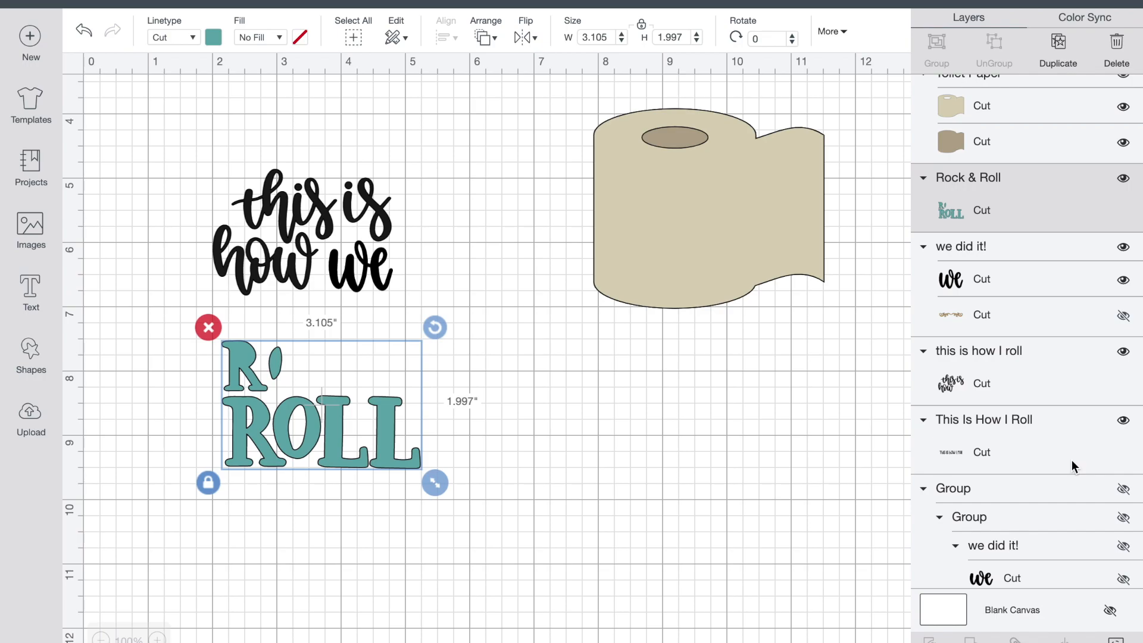
# Step: Hide the leftover inner contour of the "O" of "ROCK" in the "Rock & Roll" image
pyautogui.click(1116, 640)
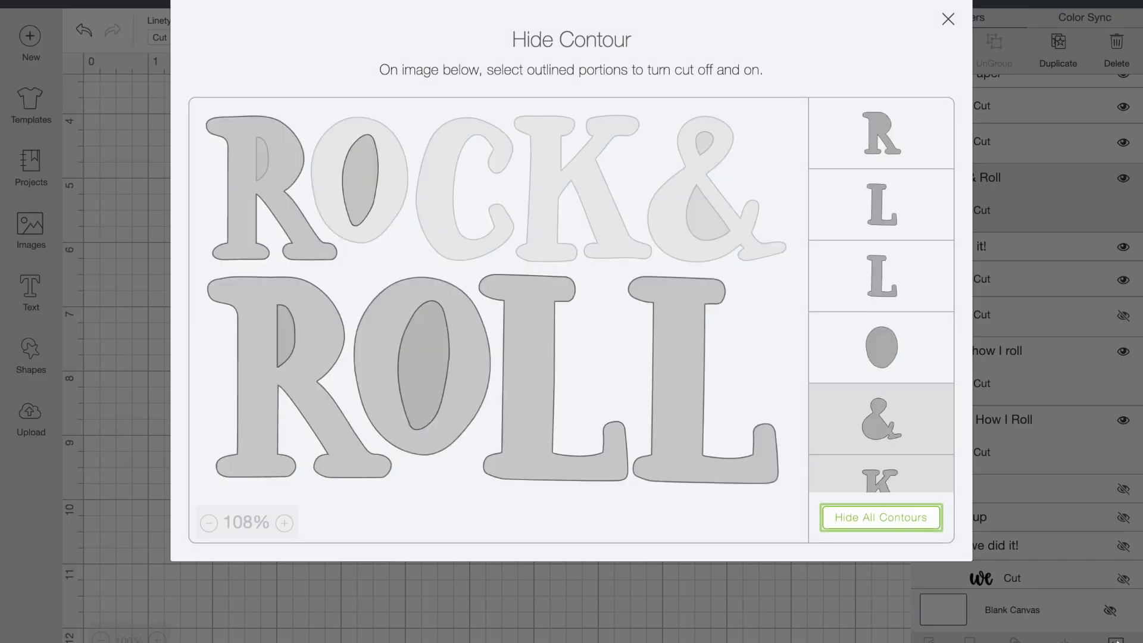
pyautogui.click(287, 206)
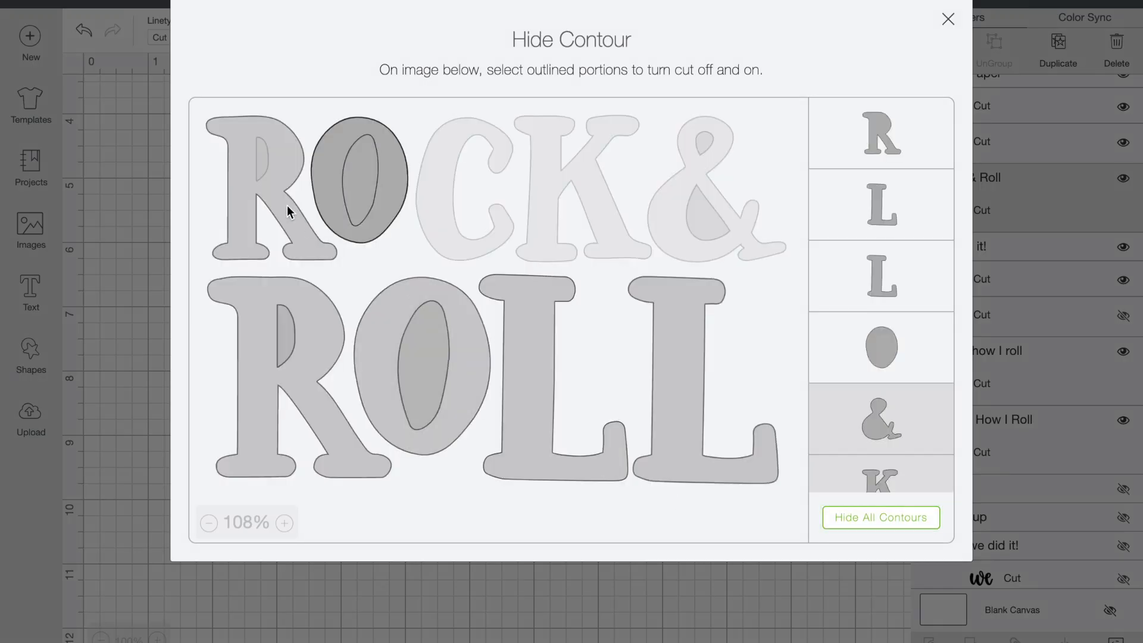
pyautogui.click(346, 190)
pyautogui.click(330, 198)
pyautogui.click(330, 197)
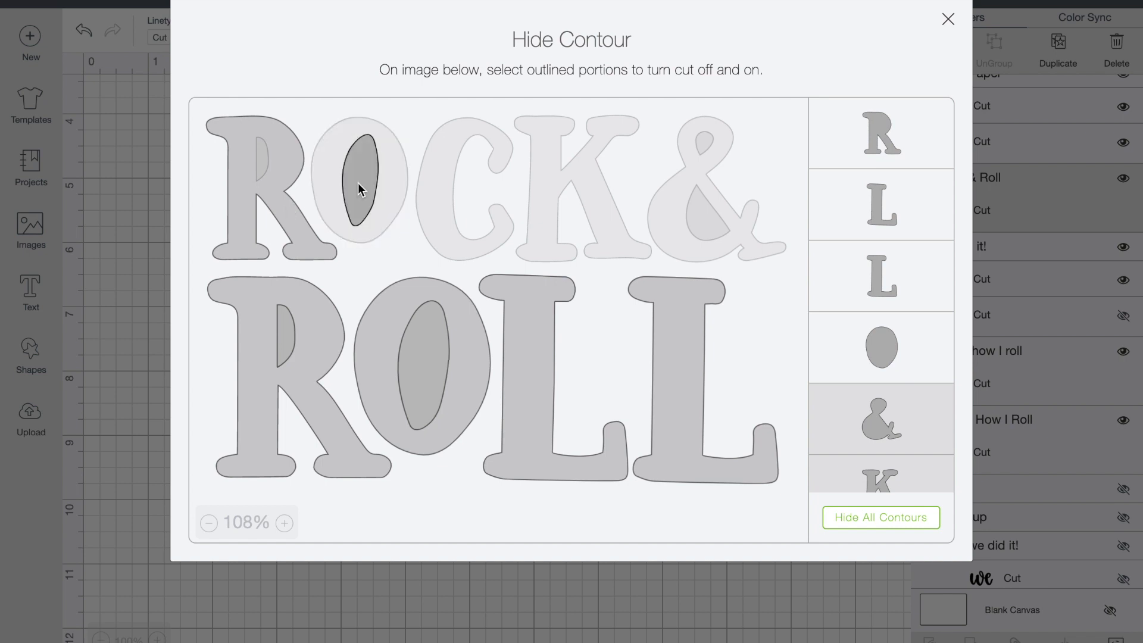
pyautogui.click(948, 20)
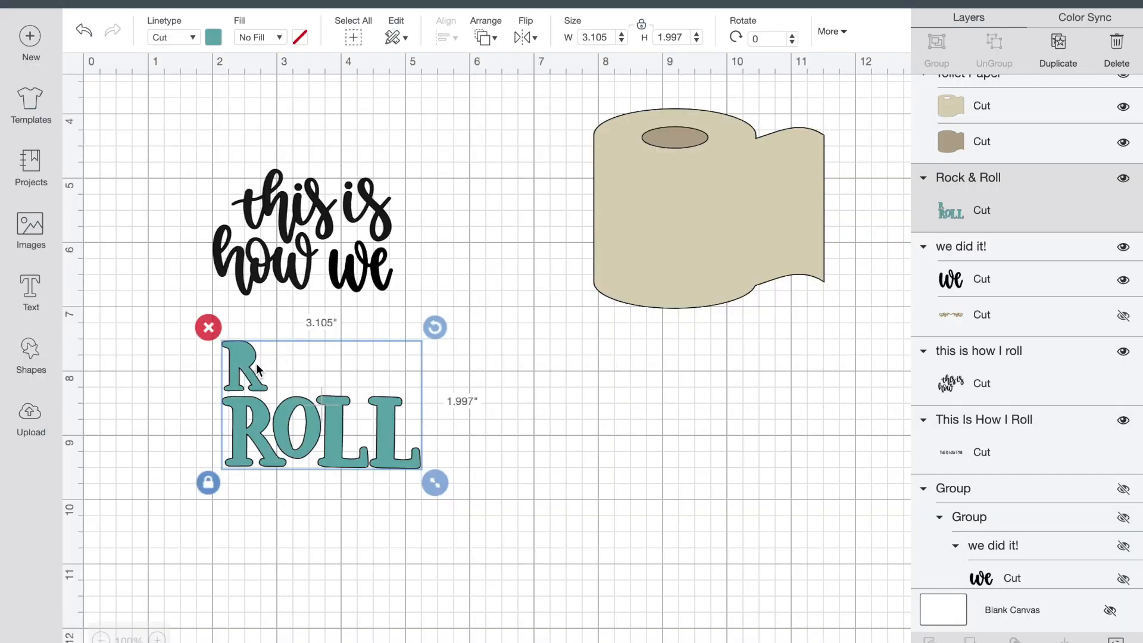
# Step: Hide the inner contour of the "O" of "ROLL" and move the "Rock & Roll" image well below the "this is how we" lettering
pyautogui.click(1116, 640)
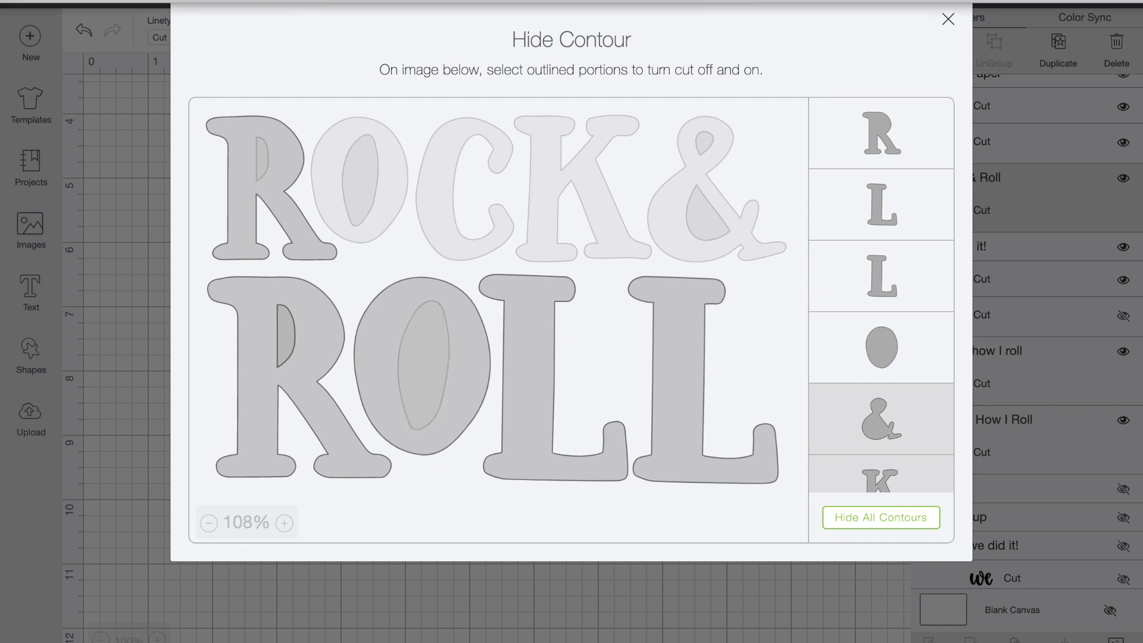
pyautogui.click(948, 19)
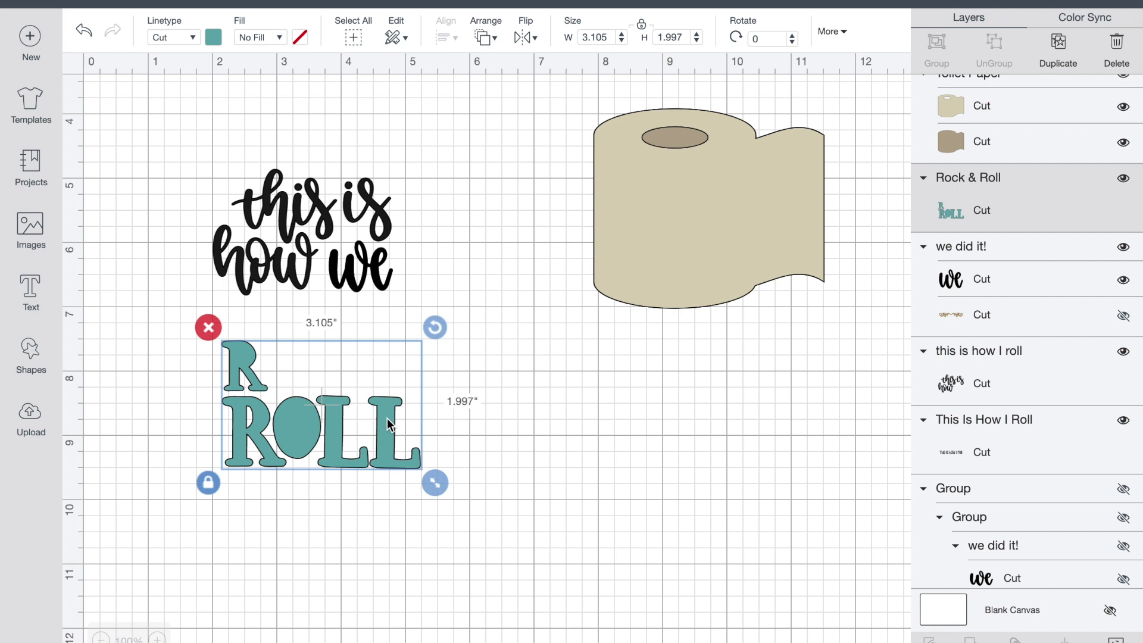
pyautogui.moveTo(382, 434); pyautogui.dragTo(395, 531)
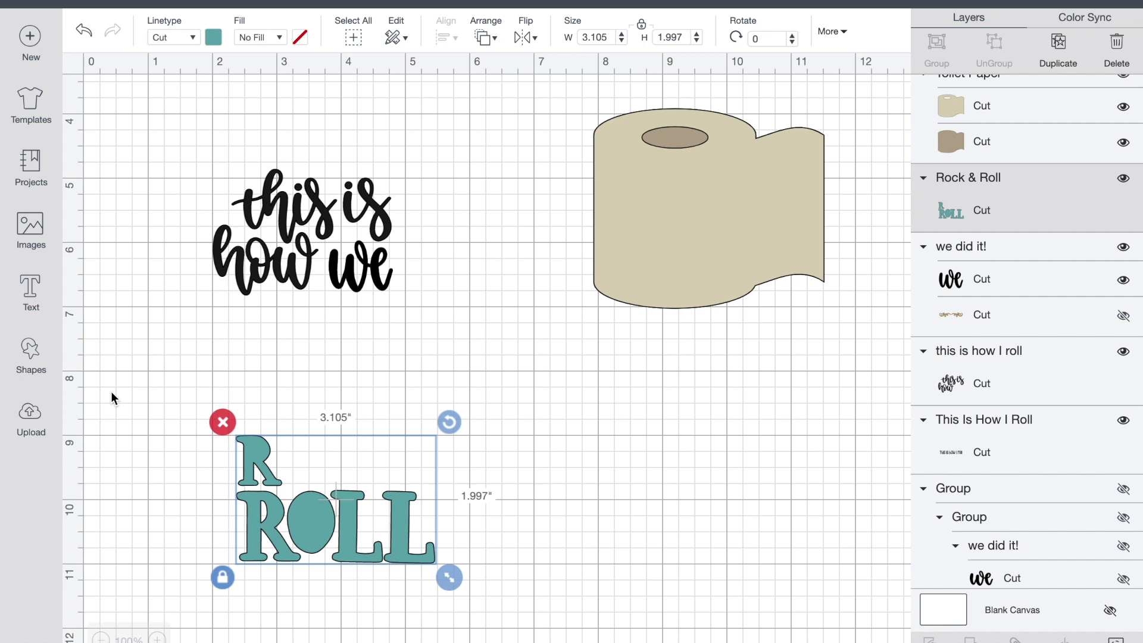
# Step: Add a square, scale it to about 1.736 inches and place it over the extra "R" above "ROLL"
pyautogui.click(33, 357)
pyautogui.click(104, 230)
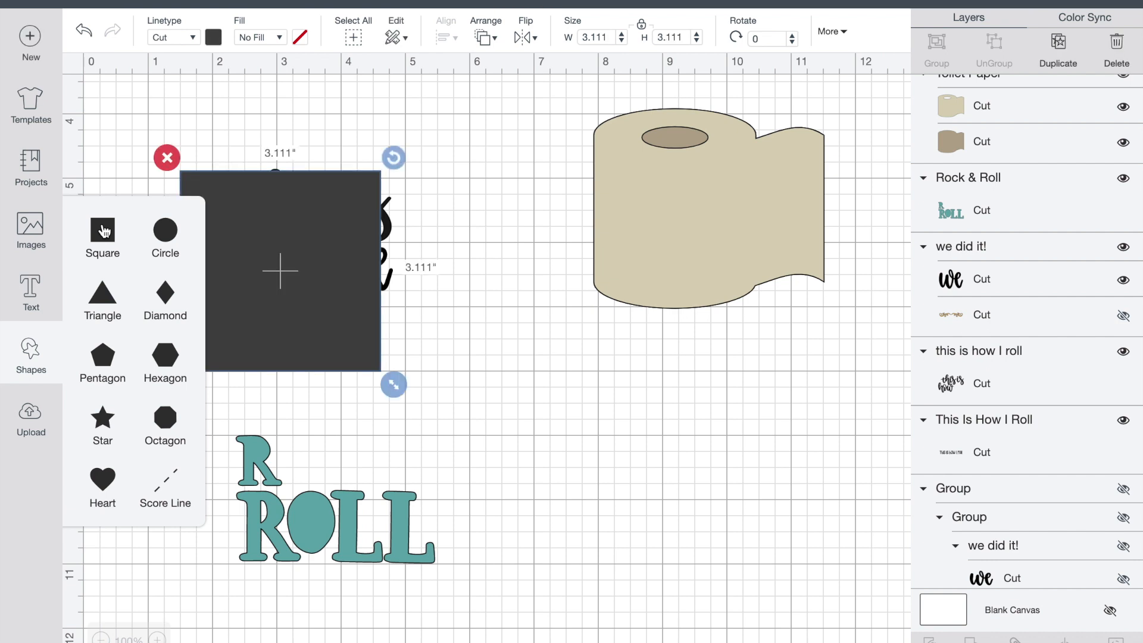
pyautogui.moveTo(405, 388); pyautogui.dragTo(262, 465)
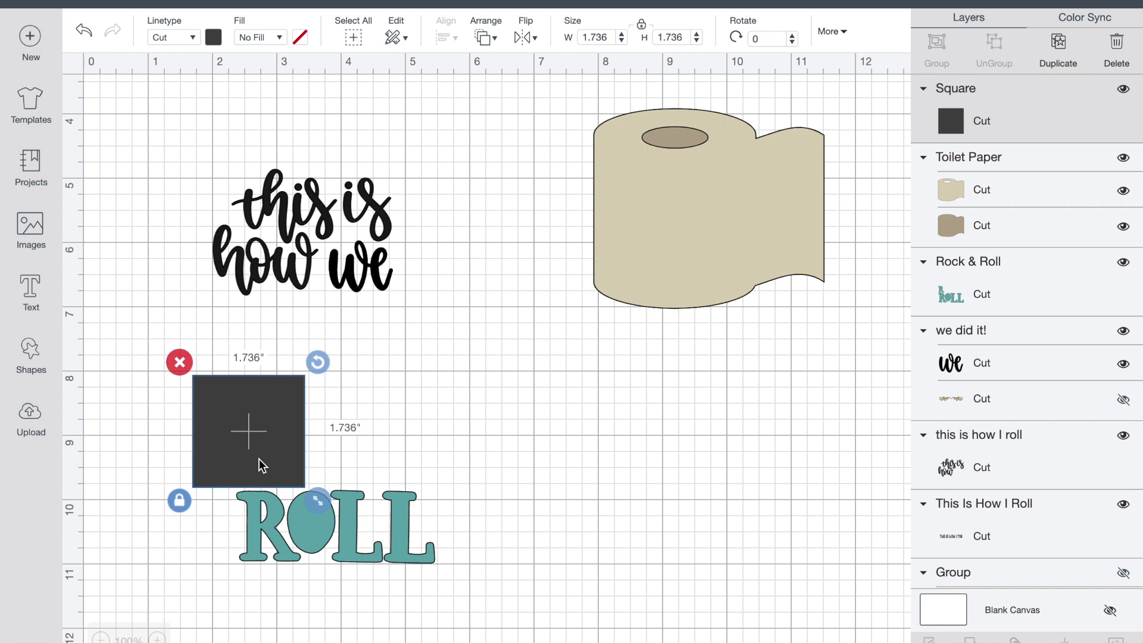
# Step: Slice the "Rock & Roll" image with the square, and delete the cut square and both upper "R" pieces
pyautogui.keyDown('shift'); pyautogui.click(320, 537); pyautogui.keyUp('shift')
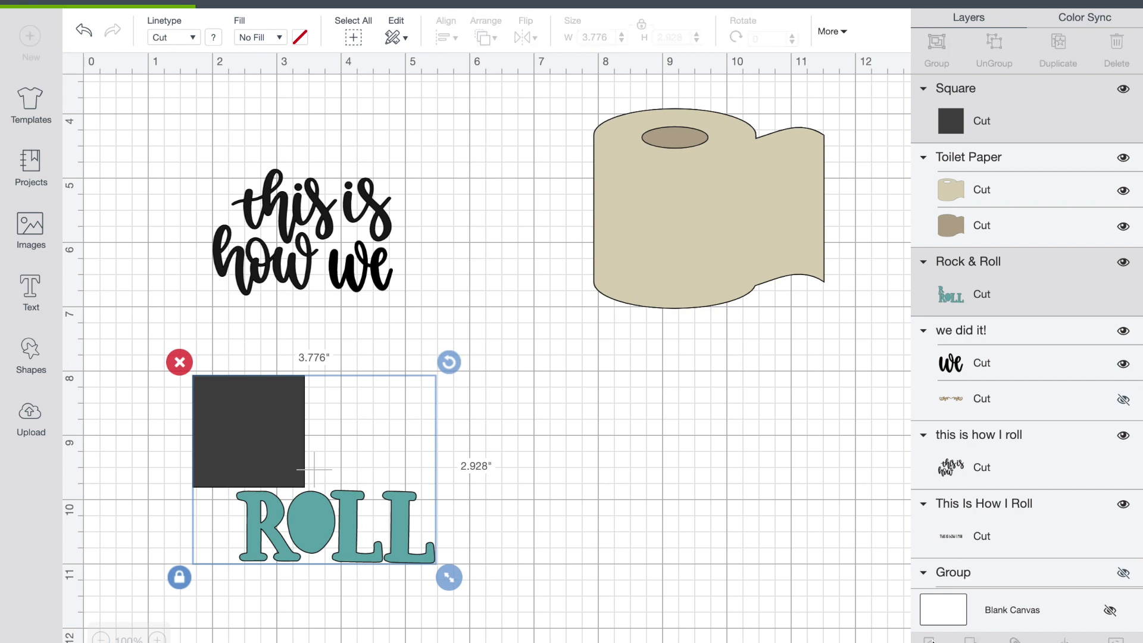
pyautogui.click(930, 641)
pyautogui.click(287, 437)
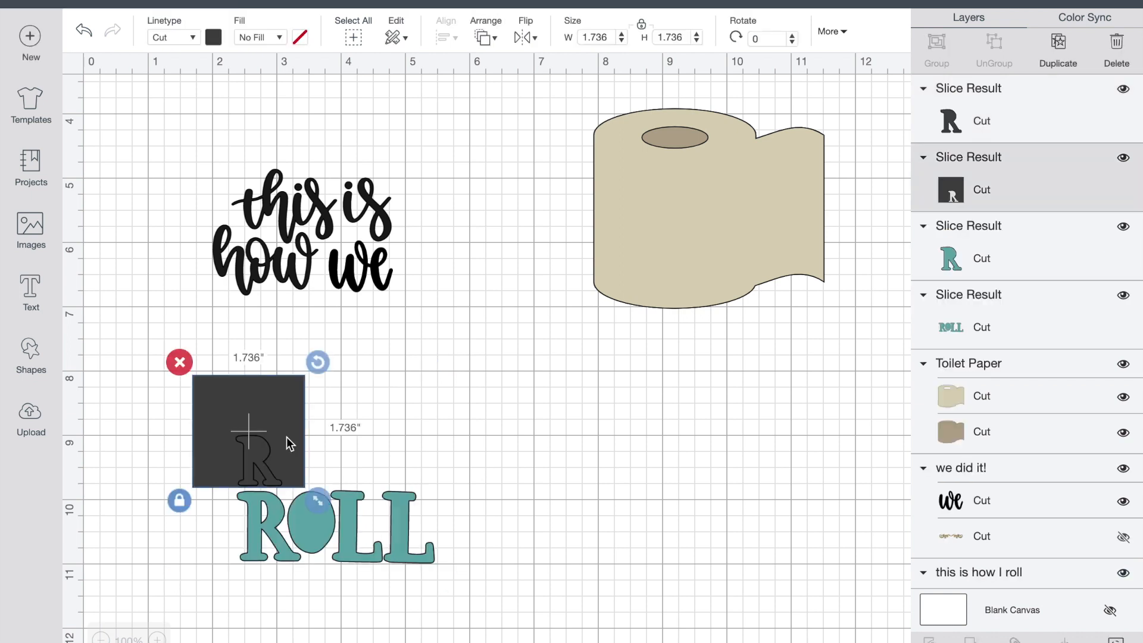
pyautogui.press('Delete')
pyautogui.click(260, 457)
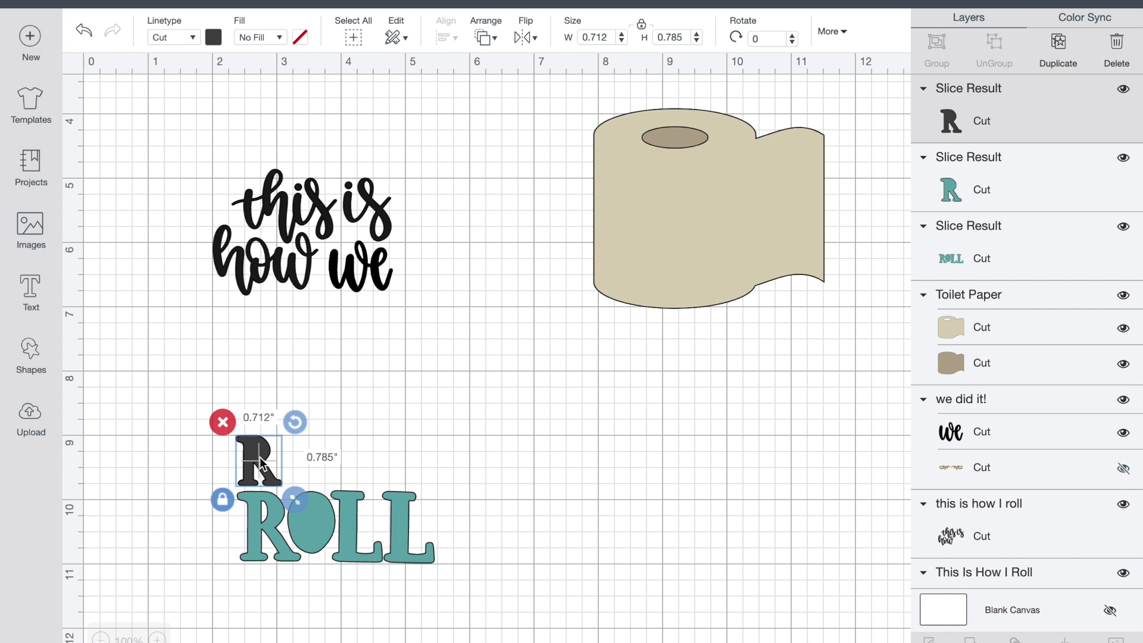
pyautogui.press('Delete')
pyautogui.click(260, 456)
pyautogui.press('Delete')
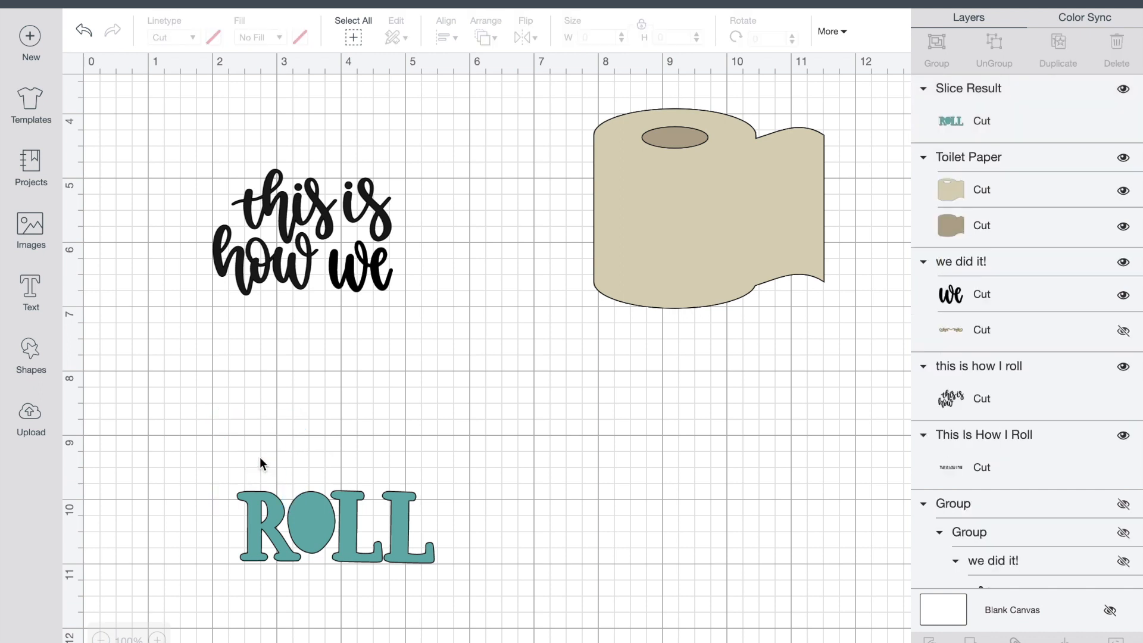
# Step: Hide the outer contour of the "O" of "ROLL" and place the remaining "R LL" directly beneath "this is how we"
pyautogui.click(307, 522)
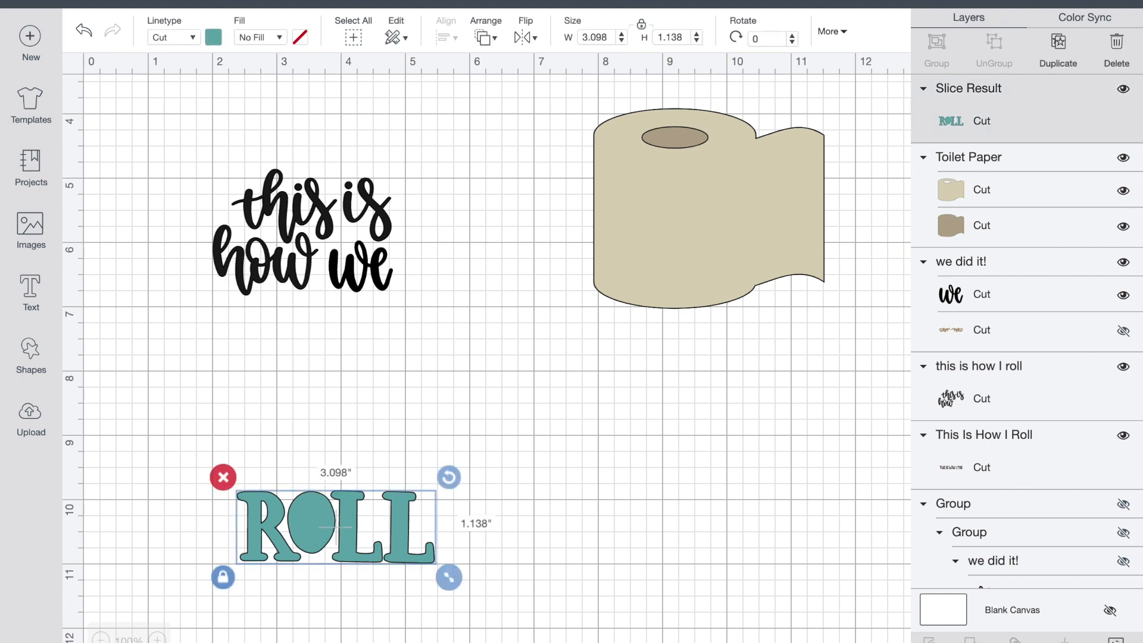
pyautogui.click(1117, 638)
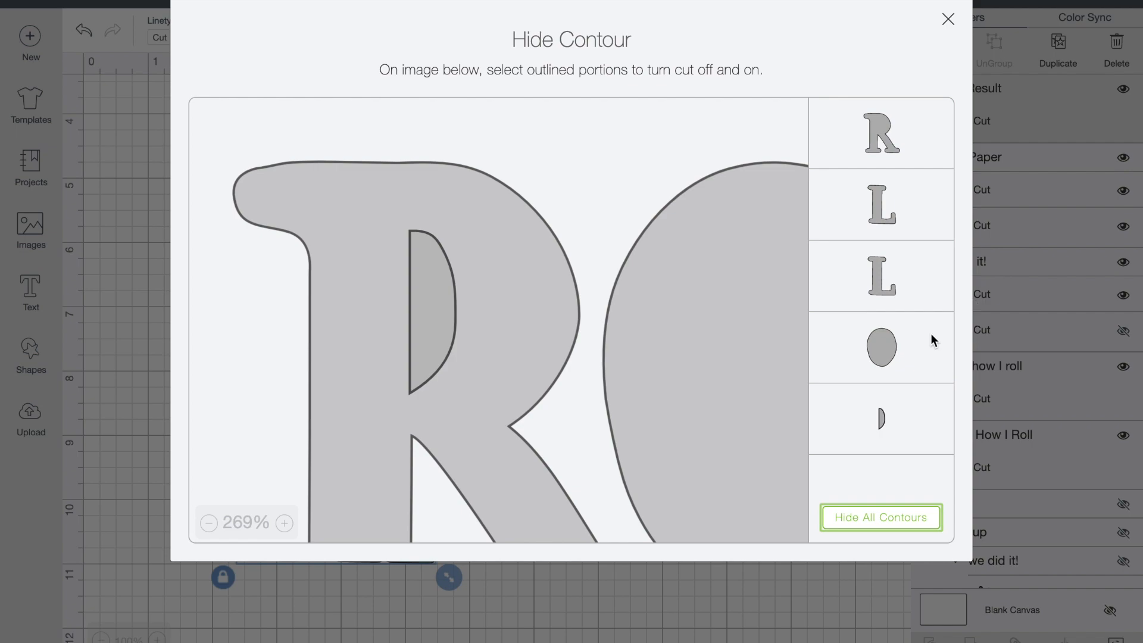
pyautogui.click(885, 346)
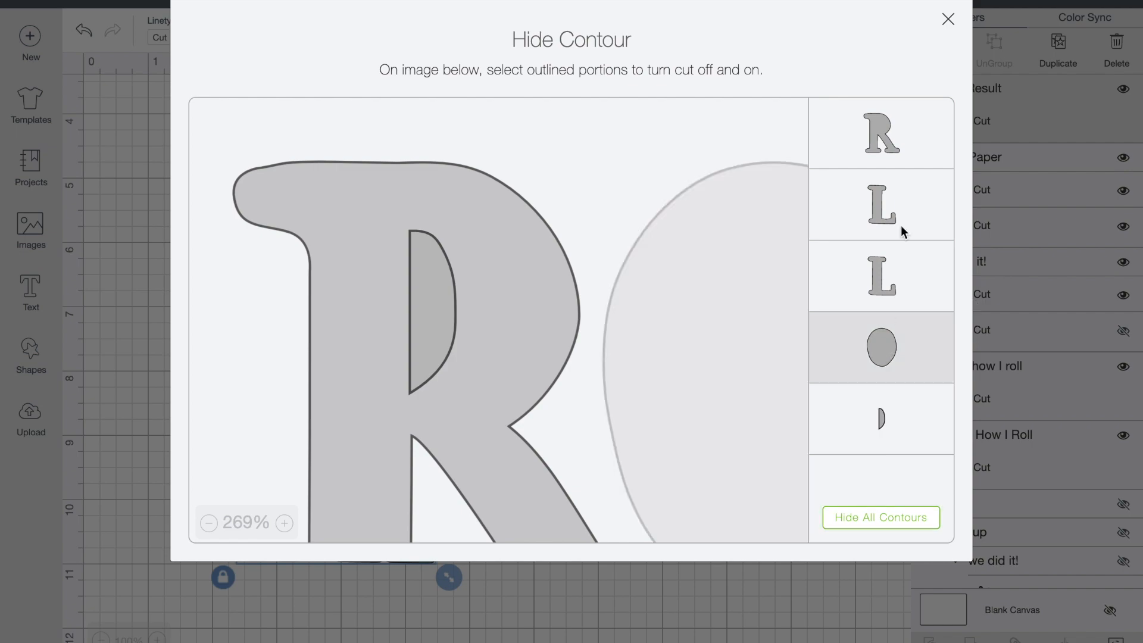
pyautogui.click(948, 20)
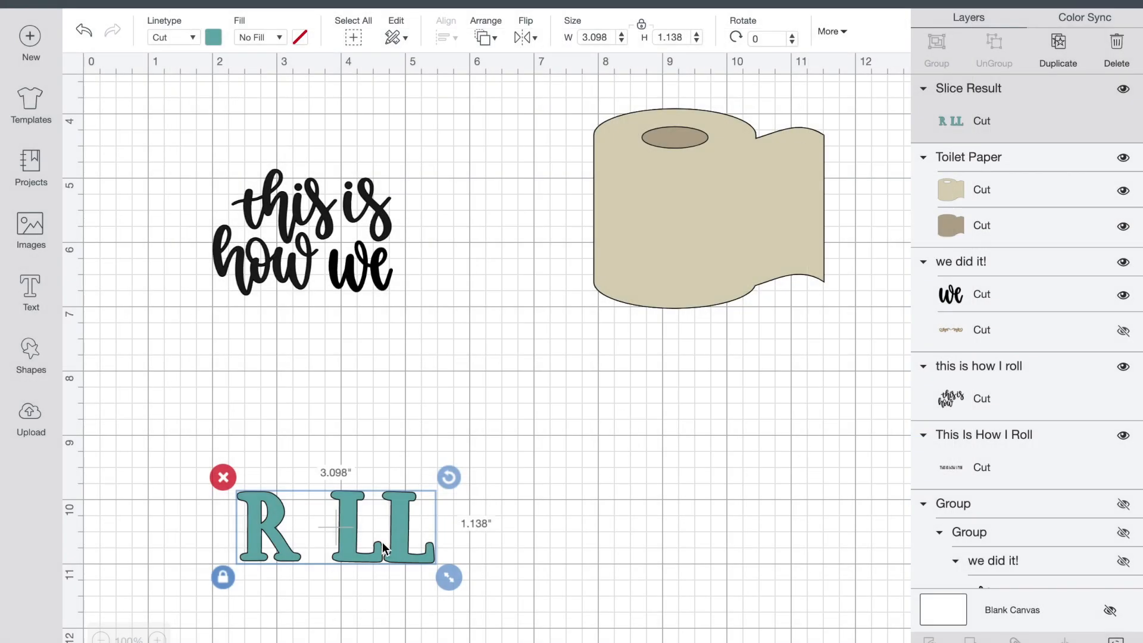
pyautogui.moveTo(347, 543); pyautogui.dragTo(321, 358)
# Step: Rotate the toilet paper 90° and shrink it proportionally to about 1.546 by 1.784 inches
pyautogui.click(715, 193)
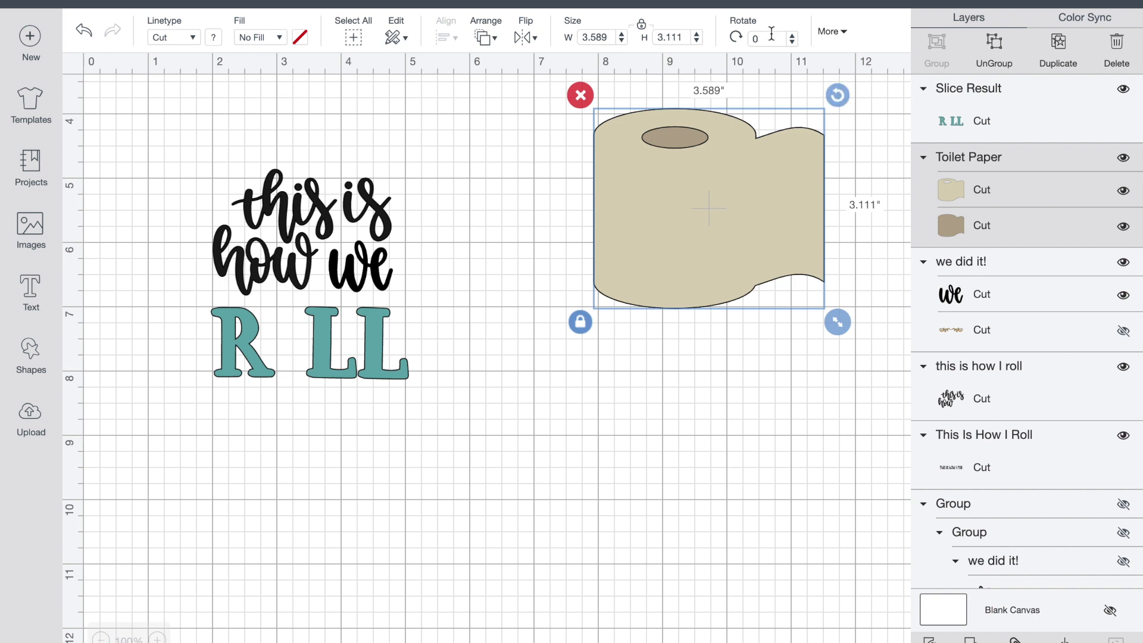
pyautogui.click(771, 38)
pyautogui.write('90')
pyautogui.press('Return')
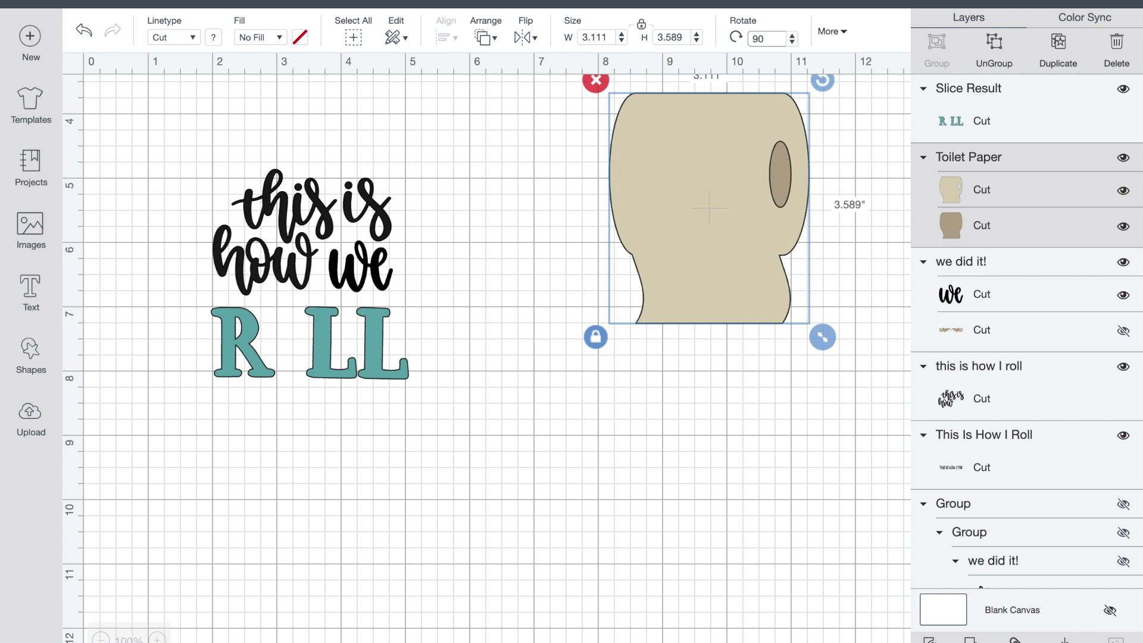
pyautogui.moveTo(706, 203); pyautogui.dragTo(657, 308)
pyautogui.moveTo(777, 444); pyautogui.dragTo(635, 327)
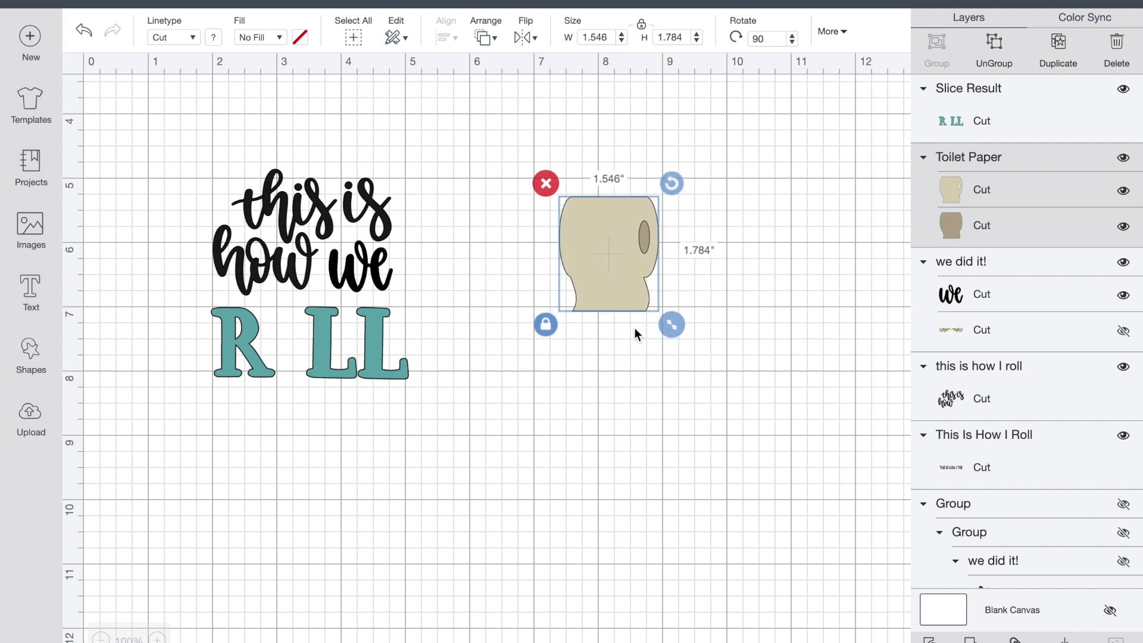
# Step: Unlock the toilet paper's proportions, make it narrower and shorter, and place it in the gap between "R" and "LL"
pyautogui.click(552, 322)
pyautogui.moveTo(669, 324); pyautogui.dragTo(657, 324)
pyautogui.moveTo(623, 253); pyautogui.dragTo(302, 352)
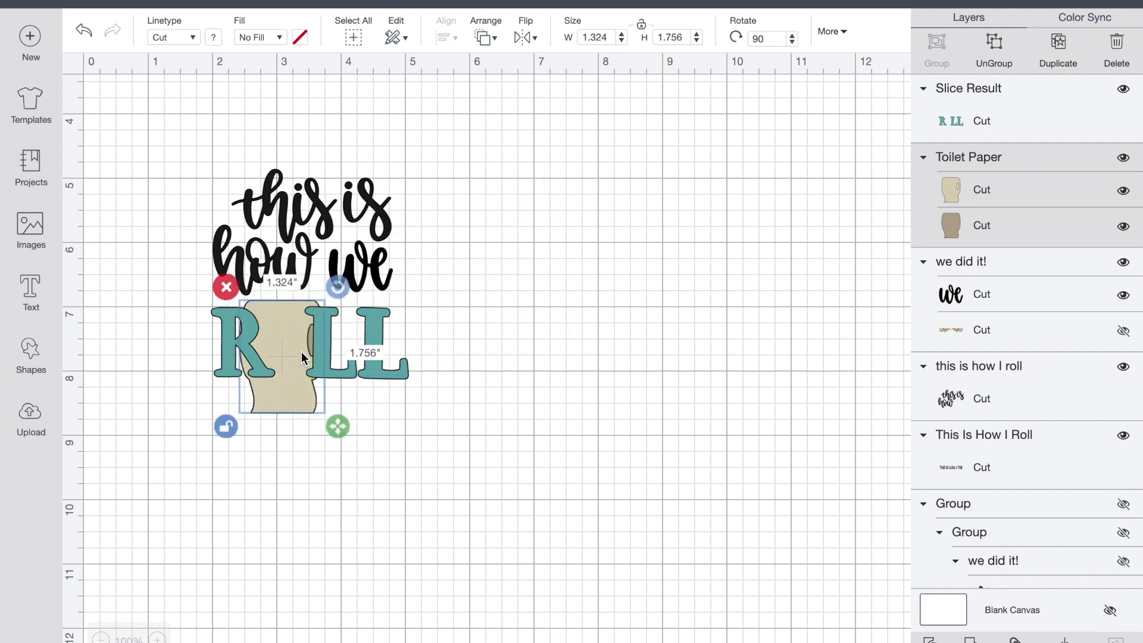
pyautogui.moveTo(341, 426); pyautogui.dragTo(314, 399)
# Step: Shift the teal "R LL" lettering slightly left and send it to the back, behind the toilet paper
pyautogui.moveTo(282, 338)
pyautogui.mouseDown()
pyautogui.moveTo(295, 345)
pyautogui.moveTo(272, 341)
pyautogui.mouseUp()
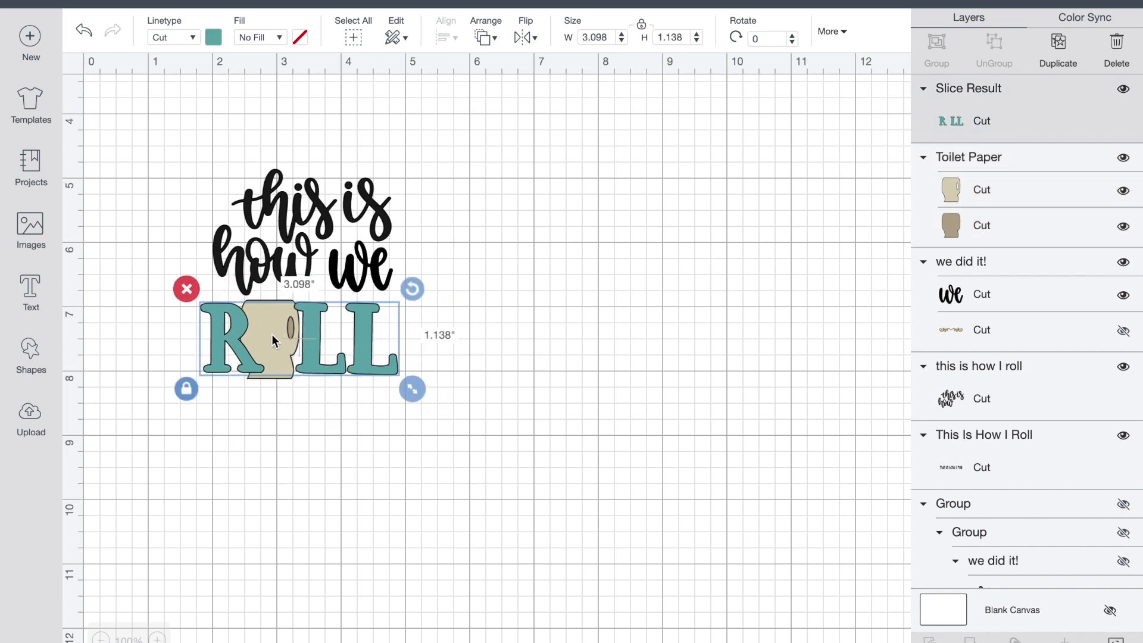
pyautogui.click(485, 42)
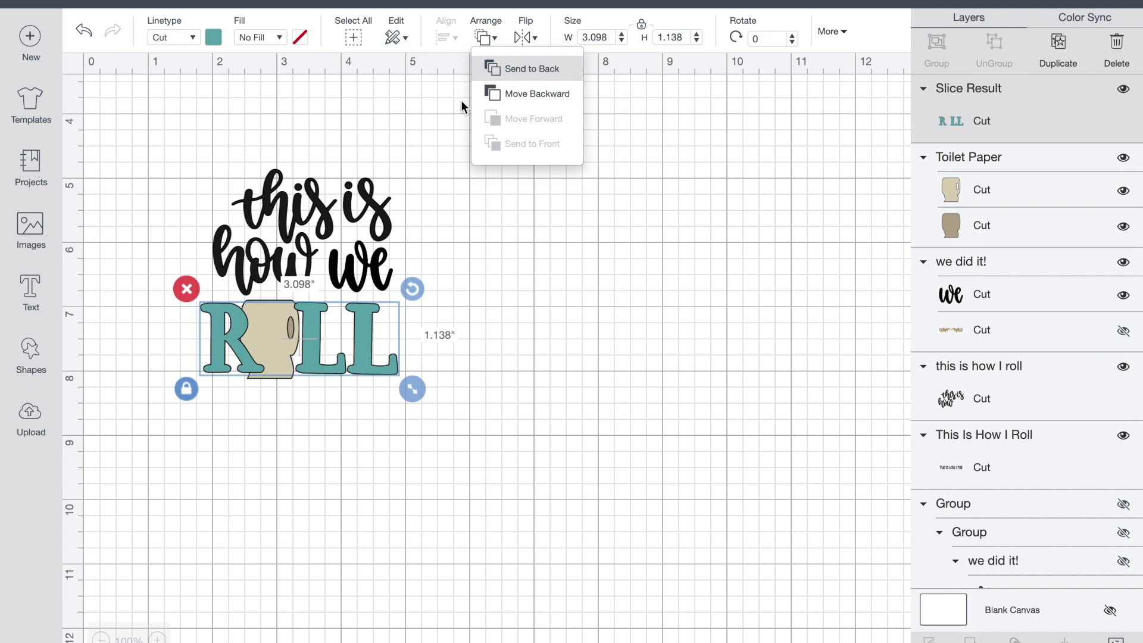
pyautogui.click(534, 70)
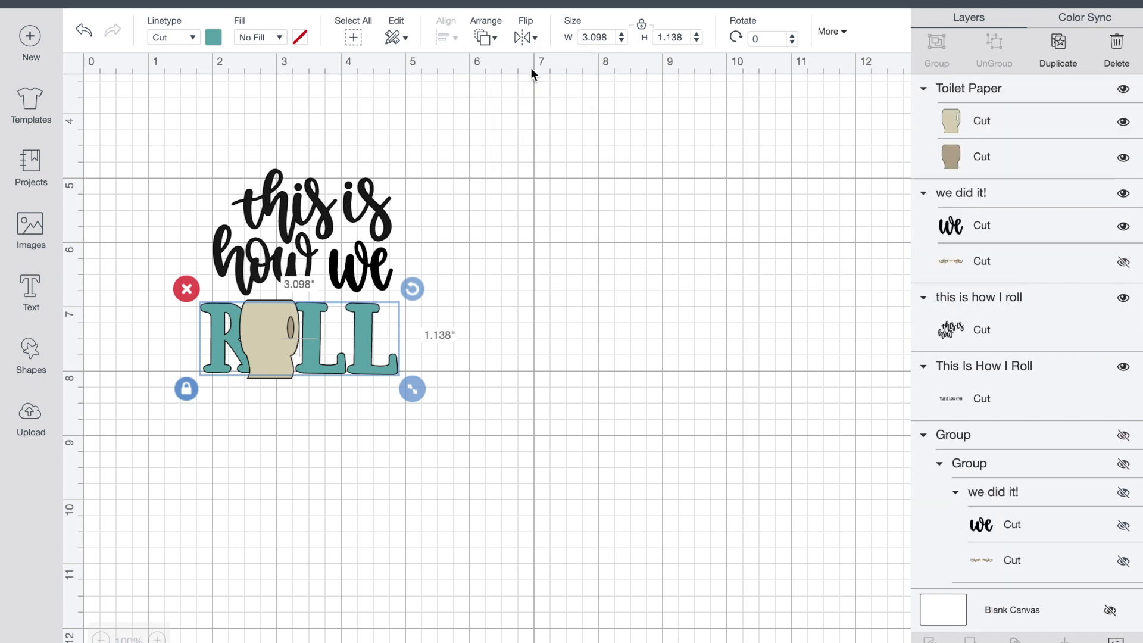
# Step: Shrink the toilet paper to about 0.782 by 1.048 inches and position it as the "O" of "ROLL"
pyautogui.moveTo(281, 334); pyautogui.dragTo(275, 352)
pyautogui.moveTo(317, 398); pyautogui.dragTo(309, 391)
pyautogui.click(226, 399)
pyautogui.click(230, 394)
pyautogui.moveTo(309, 393); pyautogui.dragTo(308, 388)
pyautogui.moveTo(273, 337); pyautogui.dragTo(281, 346)
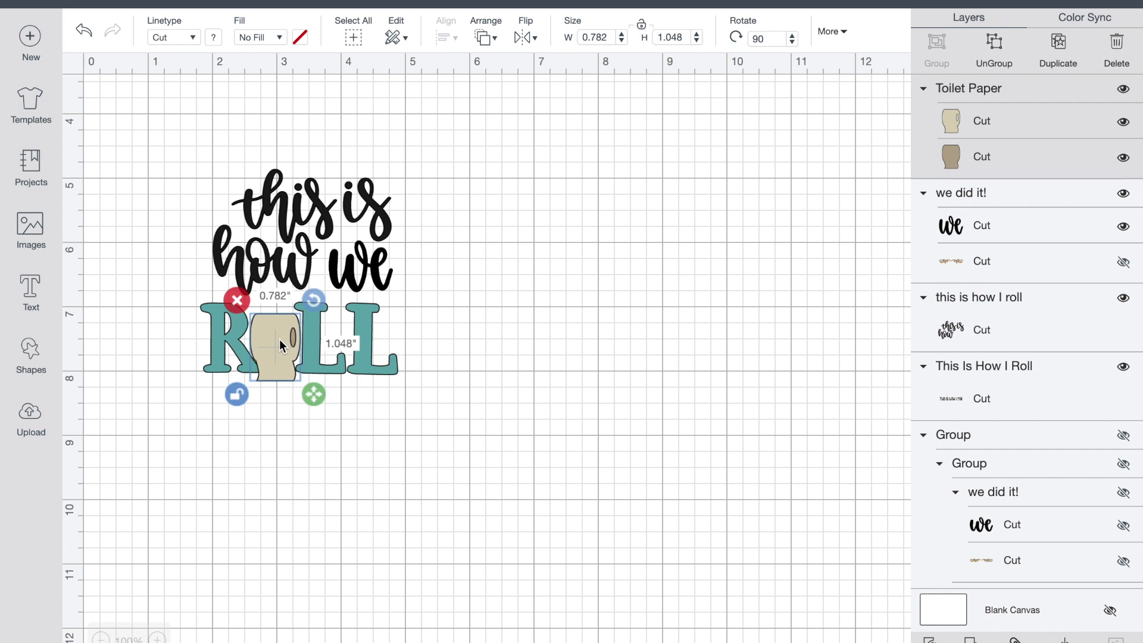